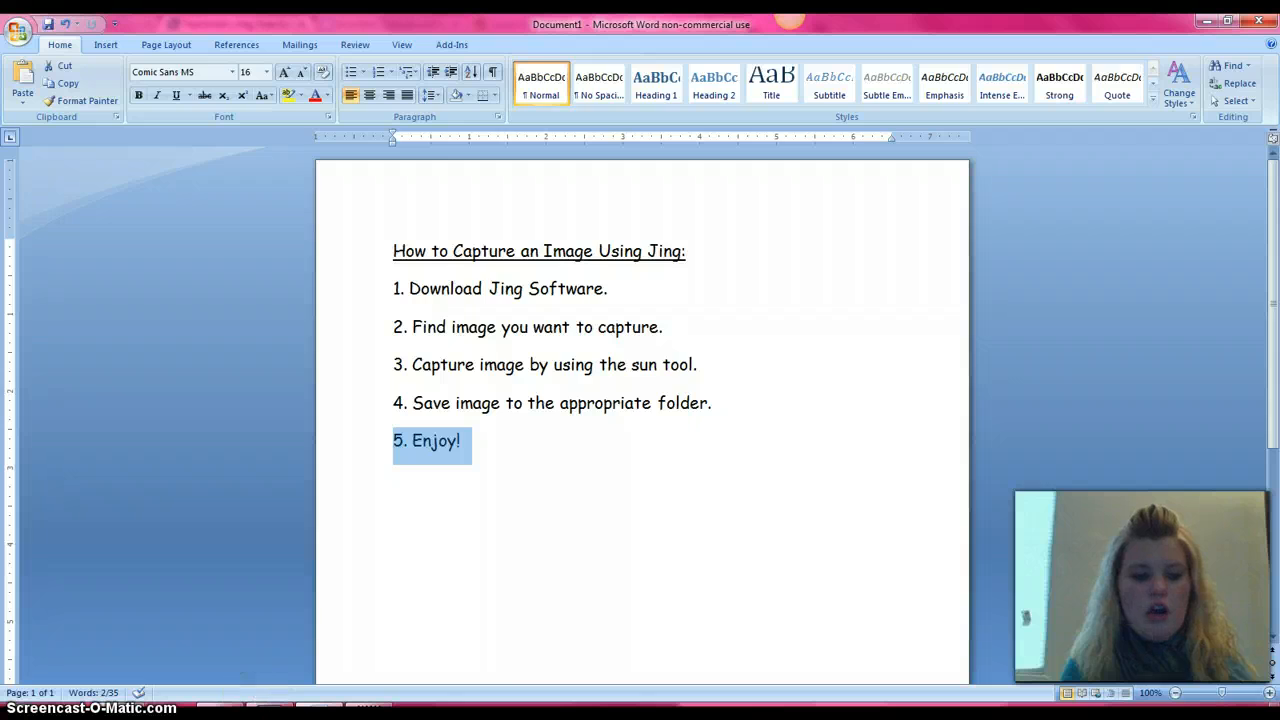
Switch to the web browser and bring up the shapes.gif page.
left_click(320, 705)
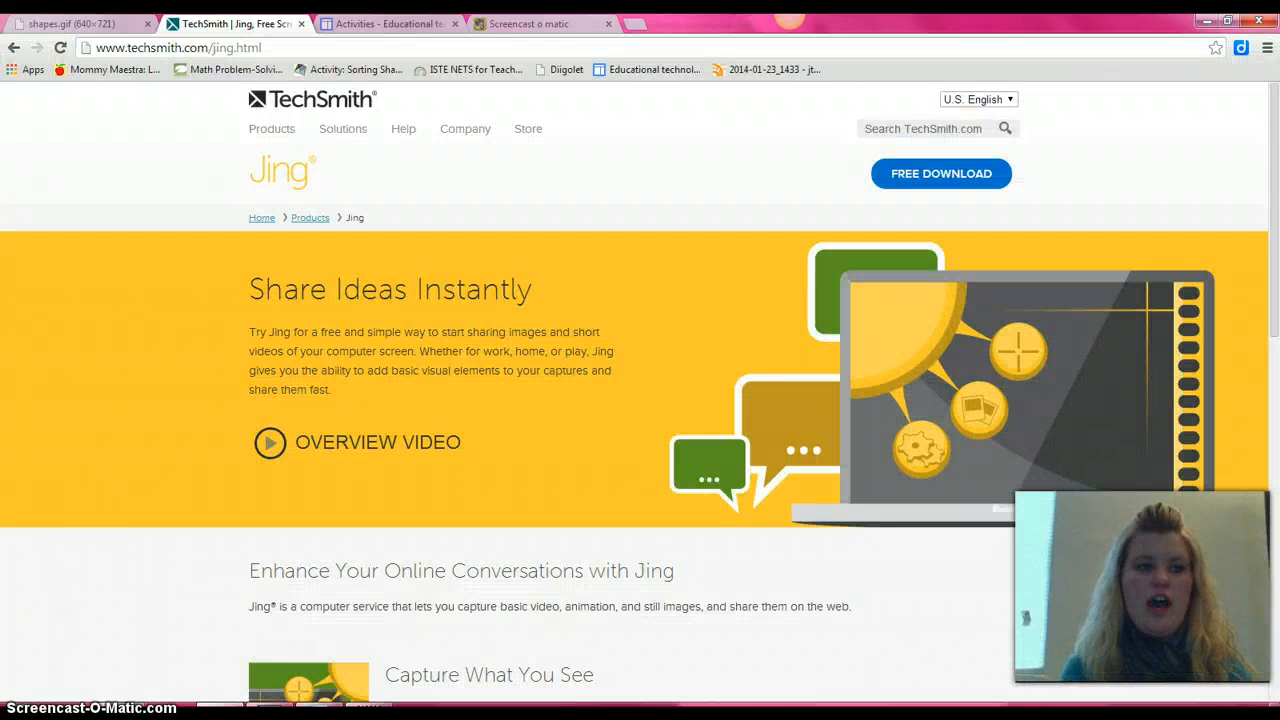
left_click(75, 23)
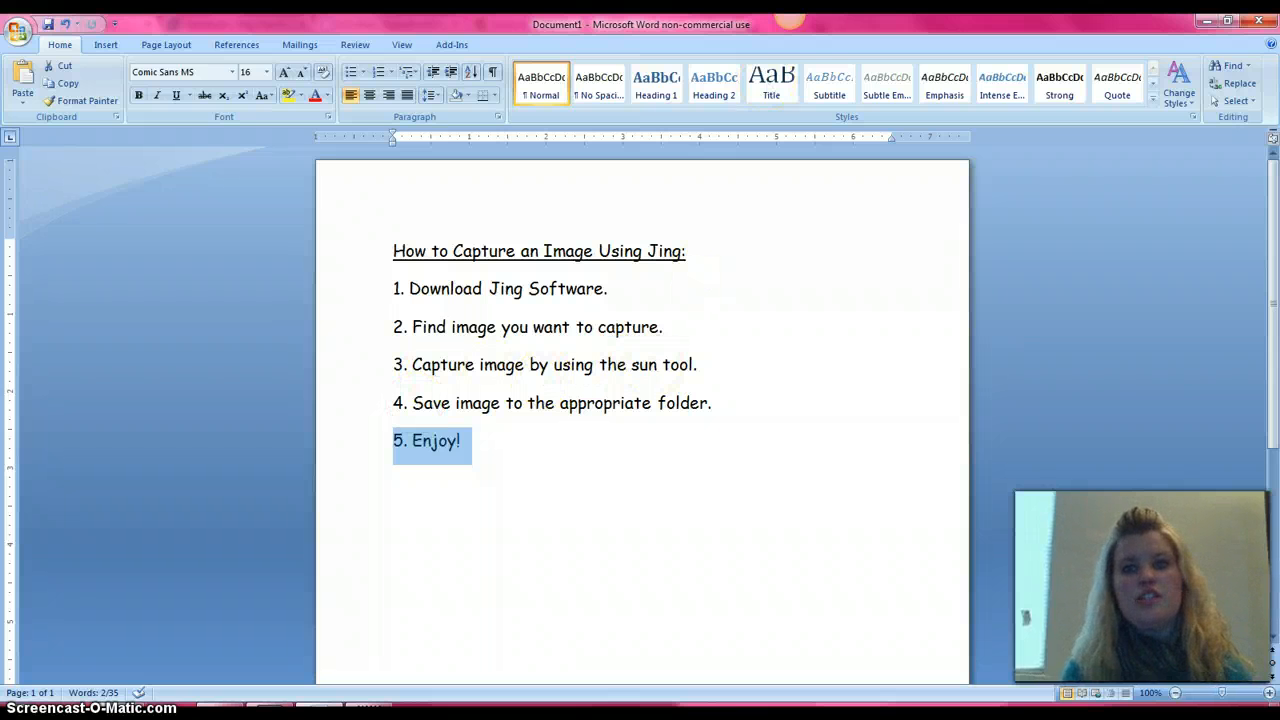
mouse_move(789, 40)
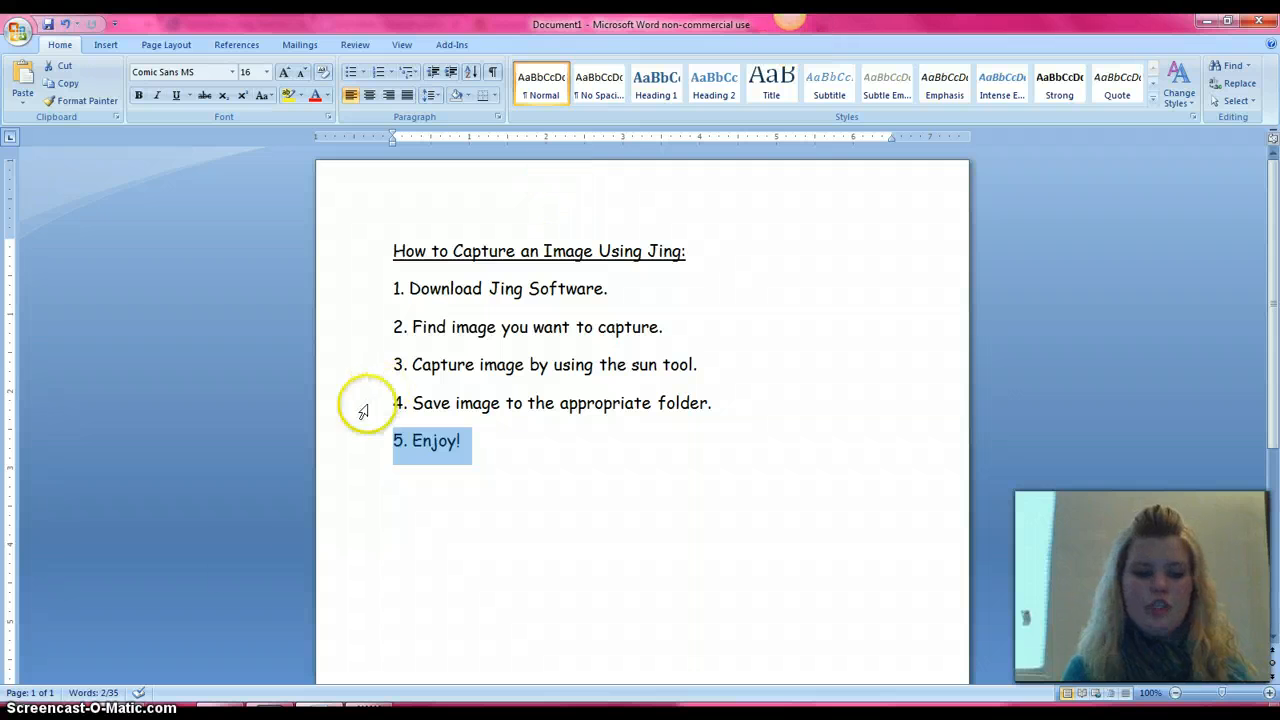
key("alt+Tab")
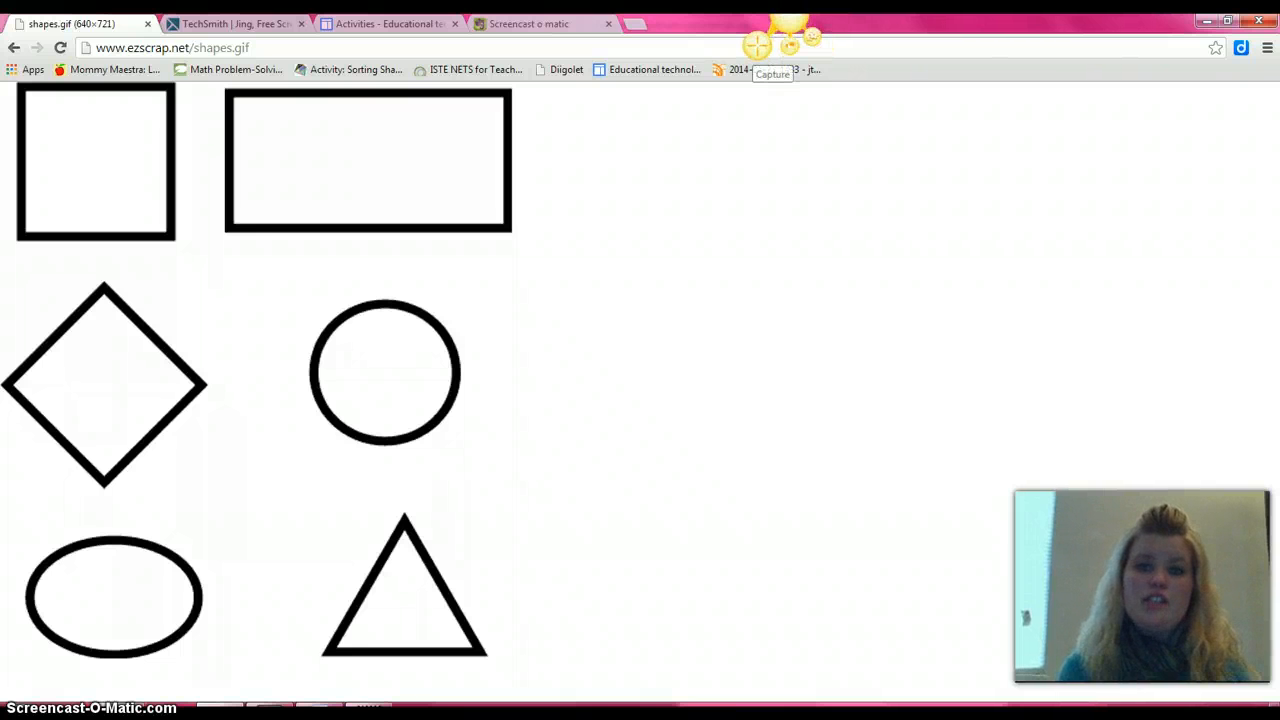
Capture a still image of the shapes page with Jing, framing all six shapes in a 696 x 775 region.
left_click(757, 50)
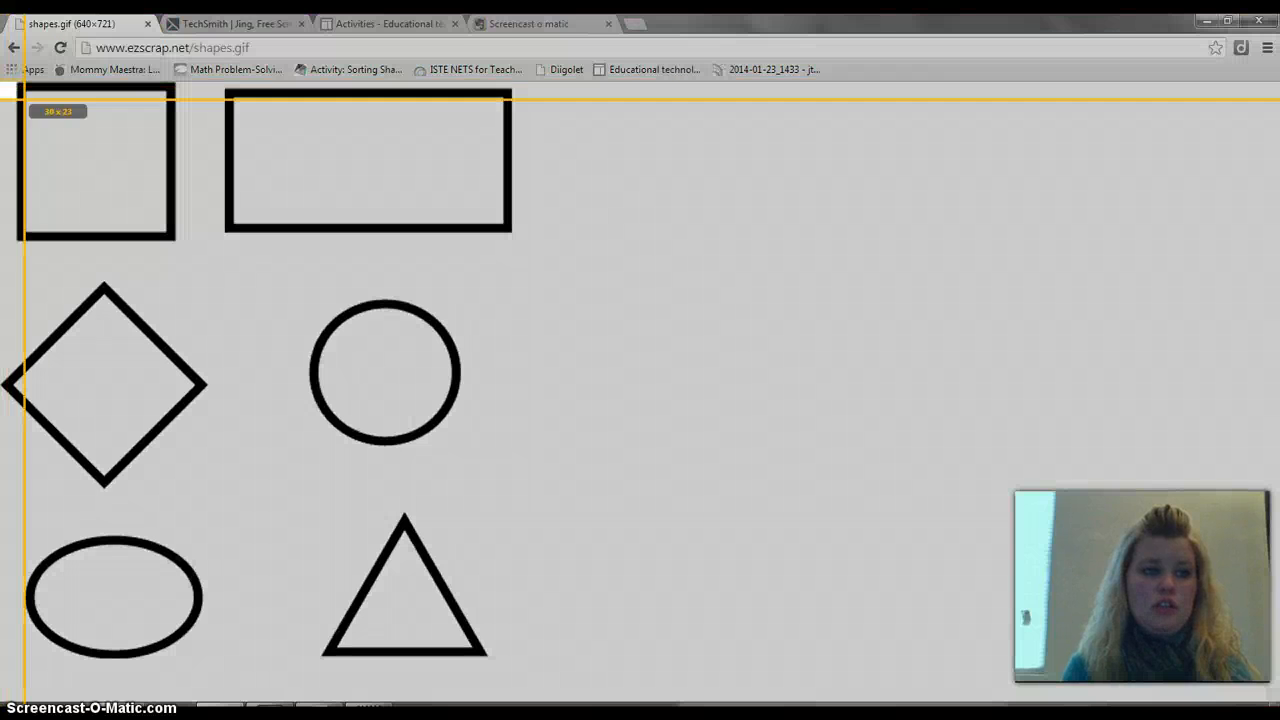
left_click_drag(2, 82, 557, 700)
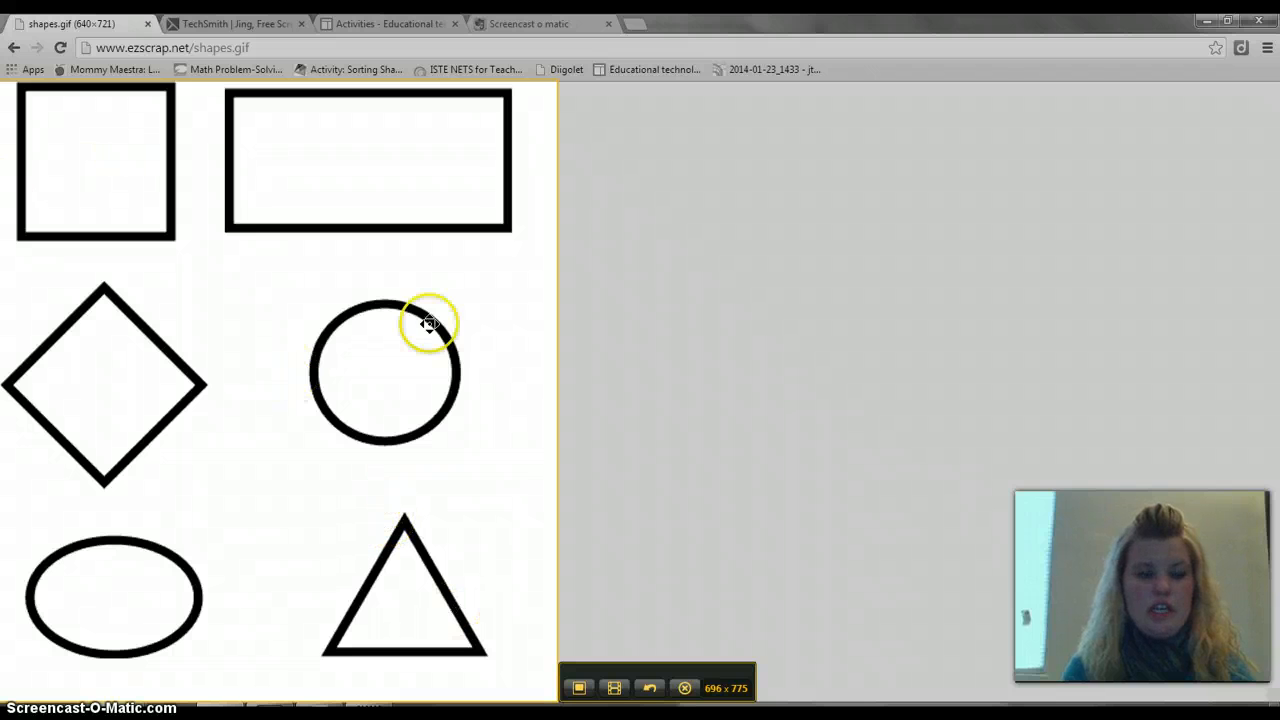
left_click(580, 689)
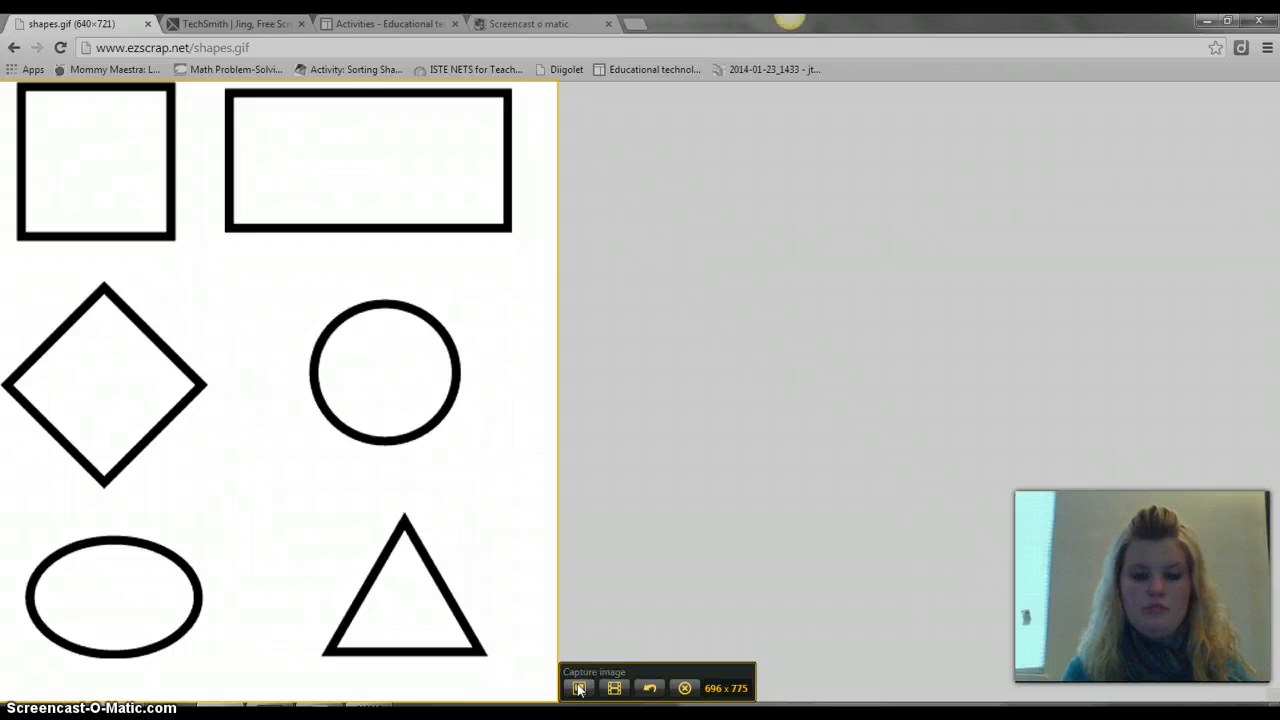
left_click(580, 689)
left_click(593, 659)
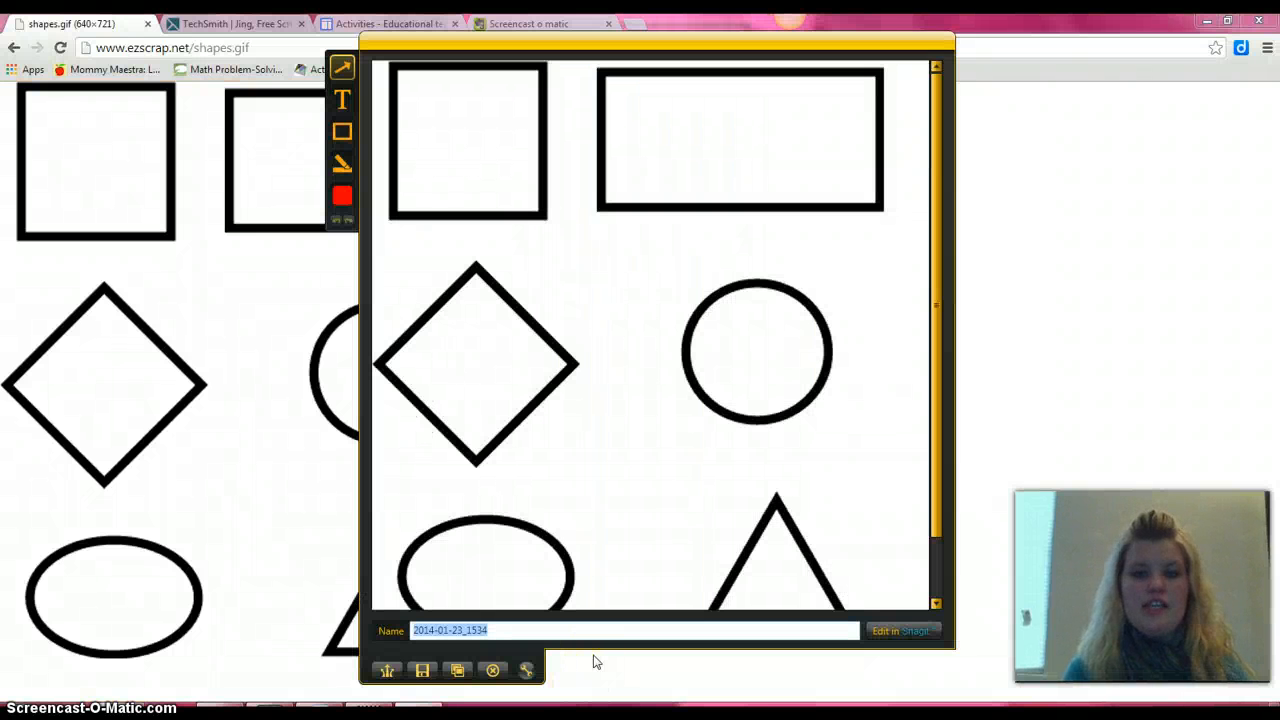
Examine the captured image and Jing's annotation tools, including Text, Frame, Highlight and Tool Color.
scroll(594, 661, "down", 2)
scroll(594, 661, "up", 2)
left_click(957, 182)
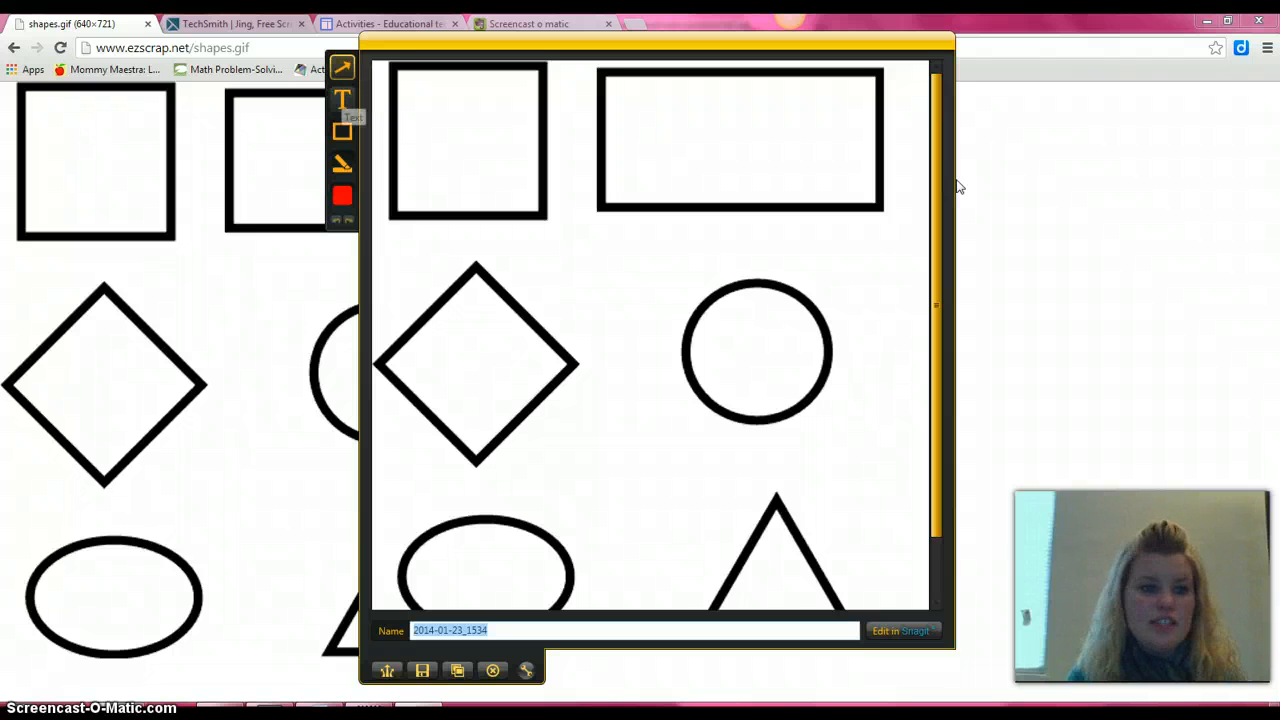
left_click(341, 133)
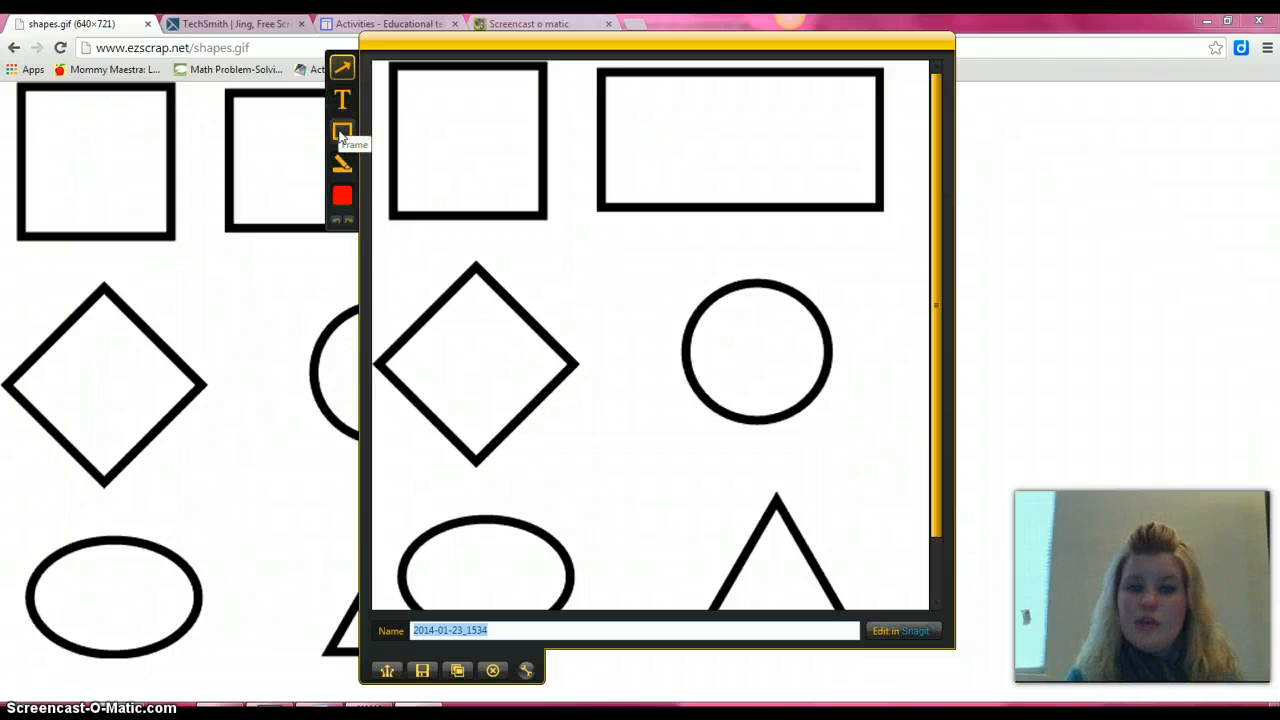
left_click(342, 163)
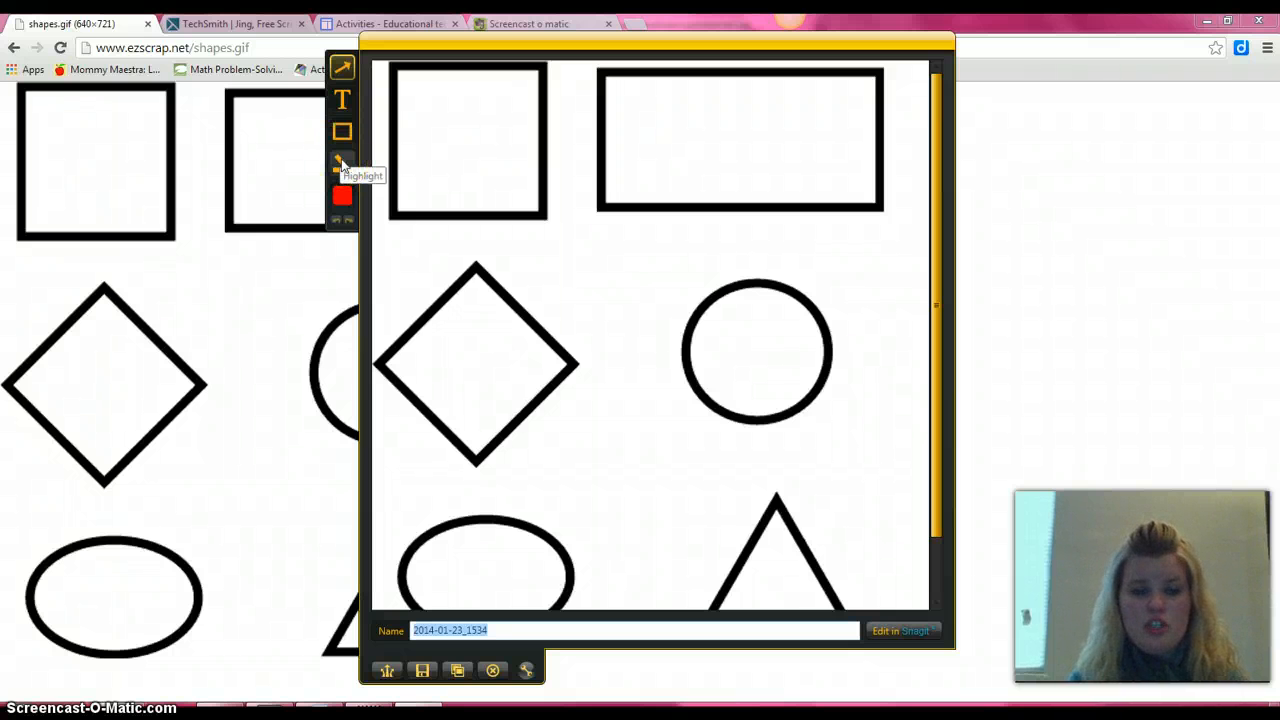
left_click(342, 196)
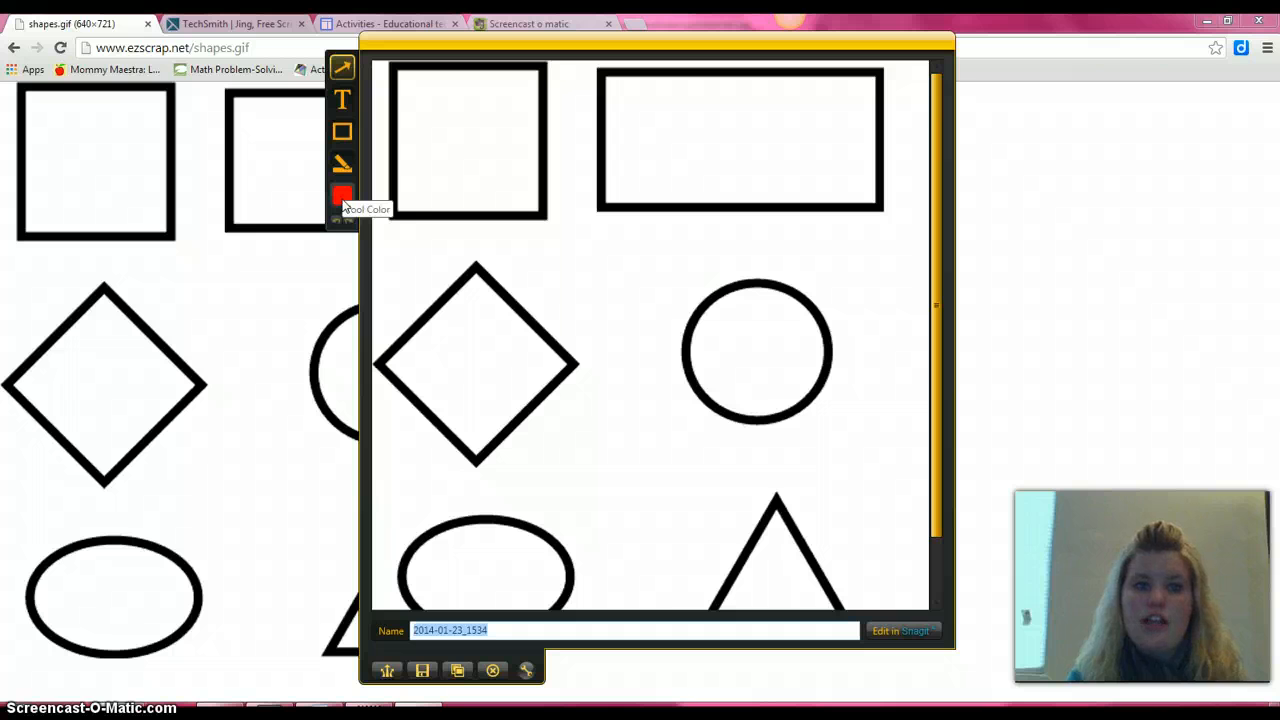
left_click(342, 198)
left_click(342, 66)
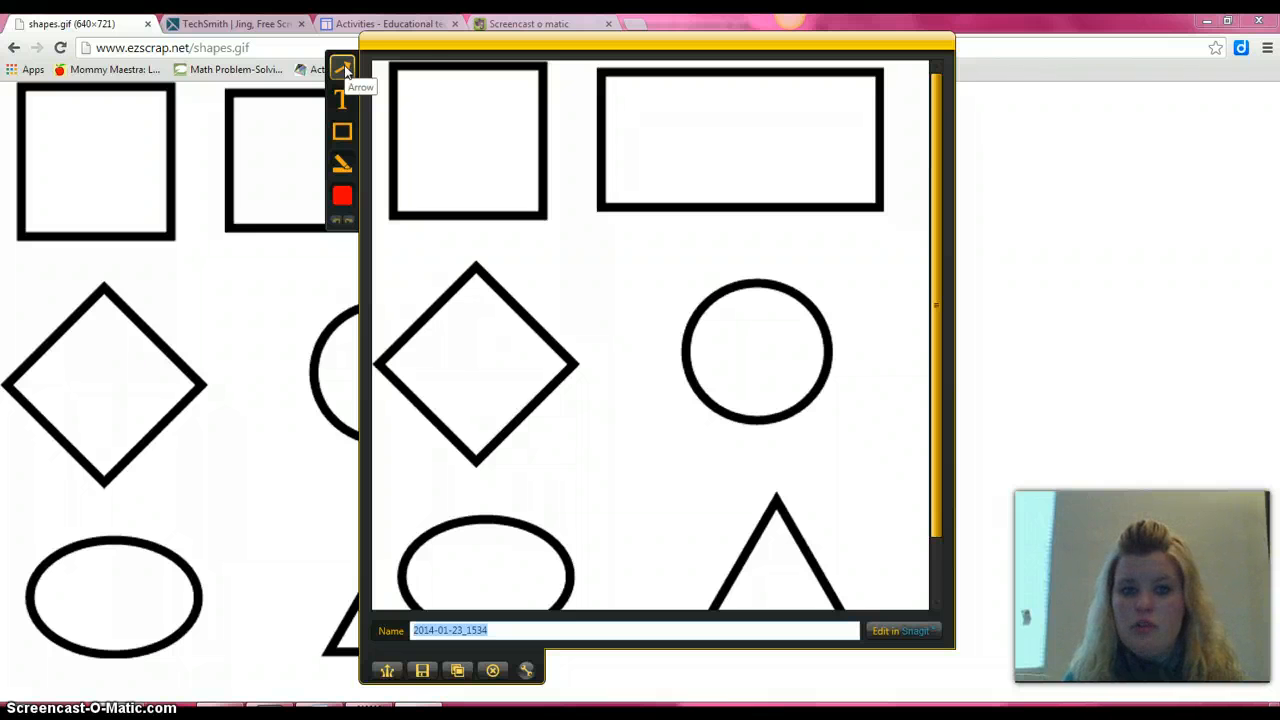
left_click(498, 155)
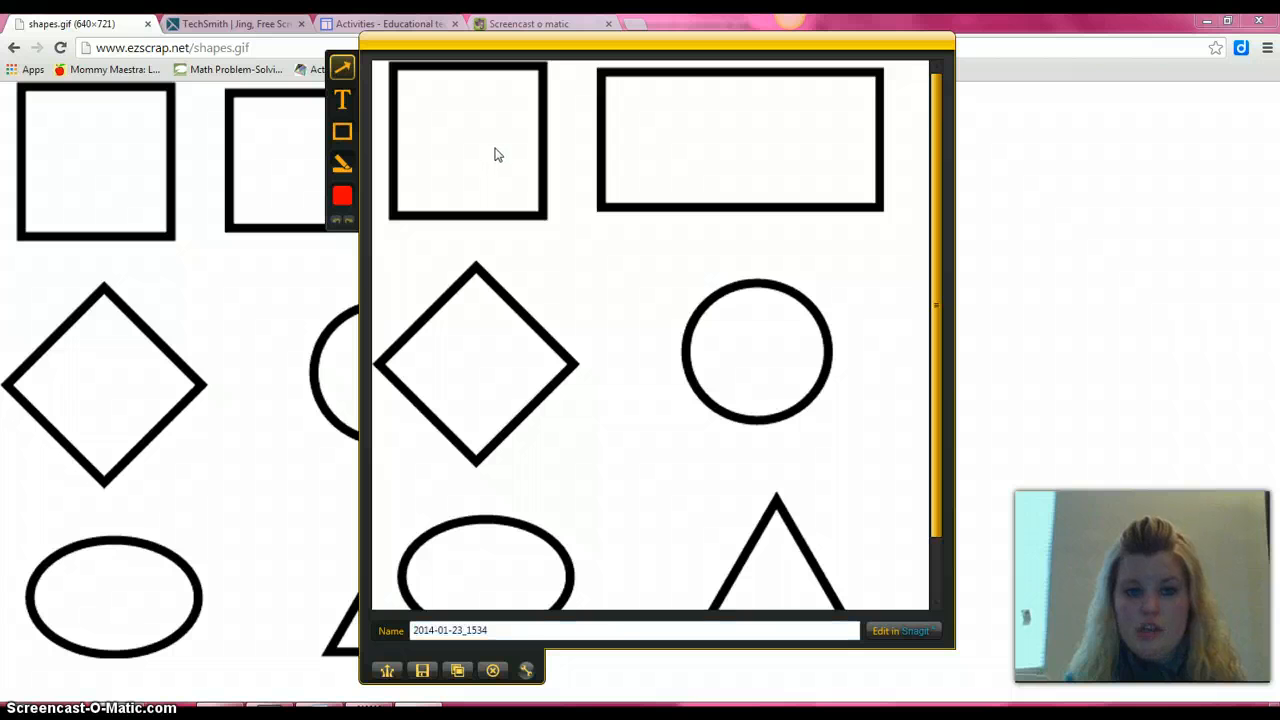
left_click_drag(495, 149, 583, 249)
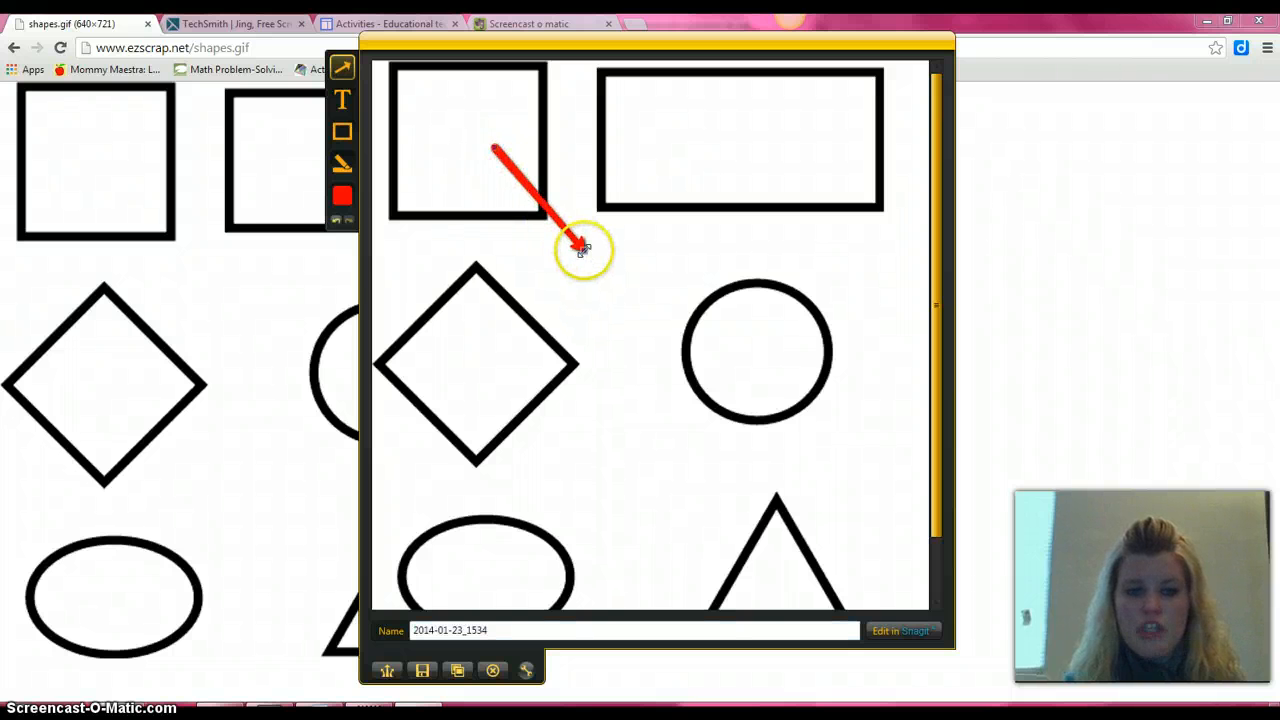
left_click(336, 221)
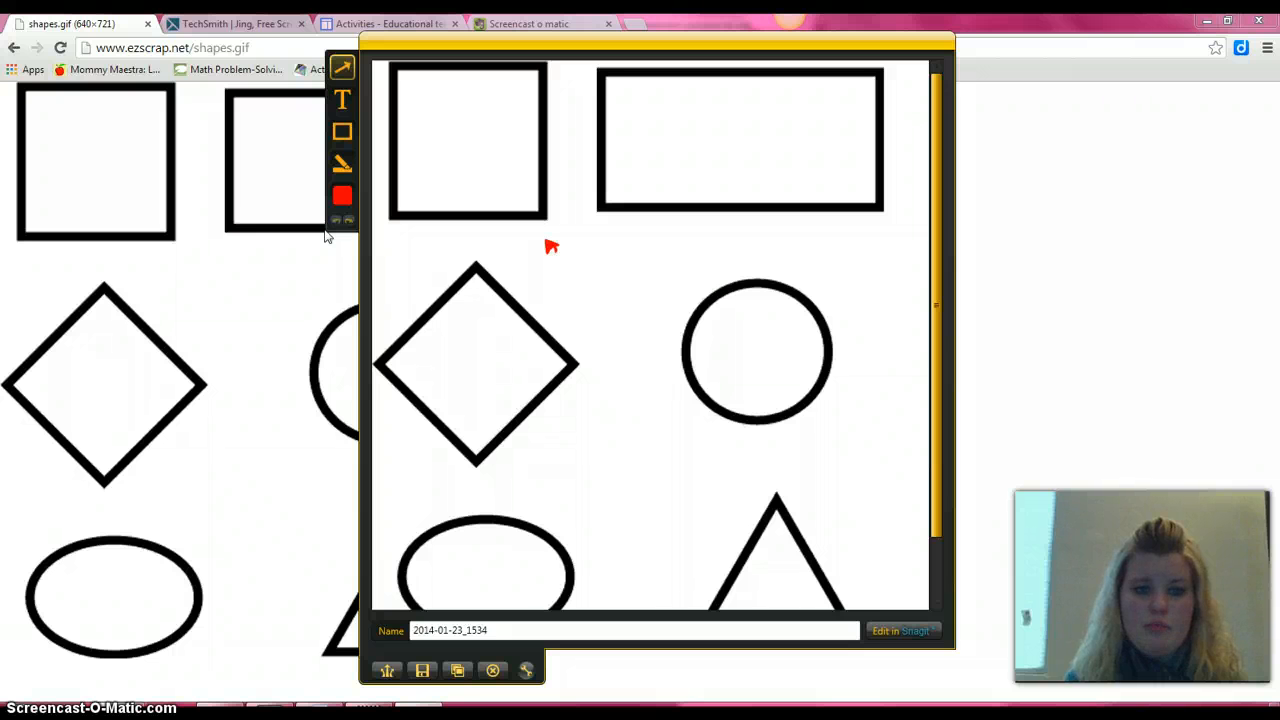
Draw a red arrow pointing into the square and place a text label reading "square" at the arrow's tail.
left_click_drag(552, 248, 466, 150)
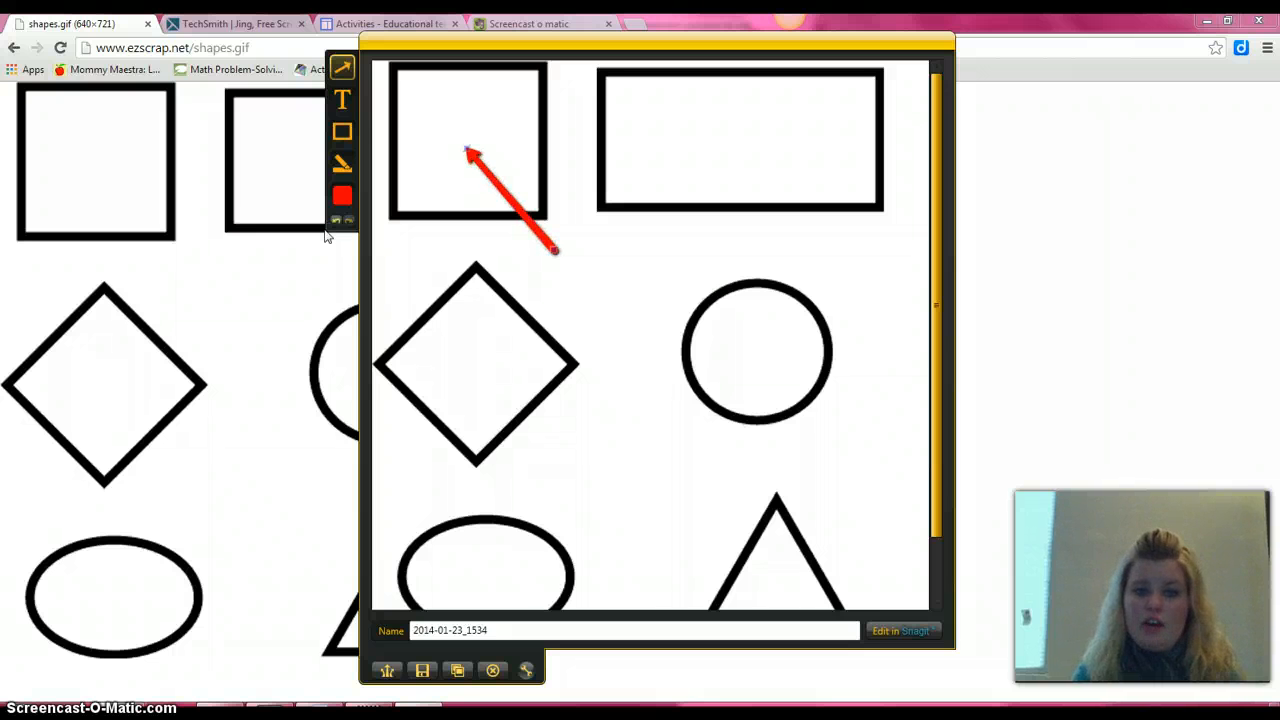
left_click(344, 98)
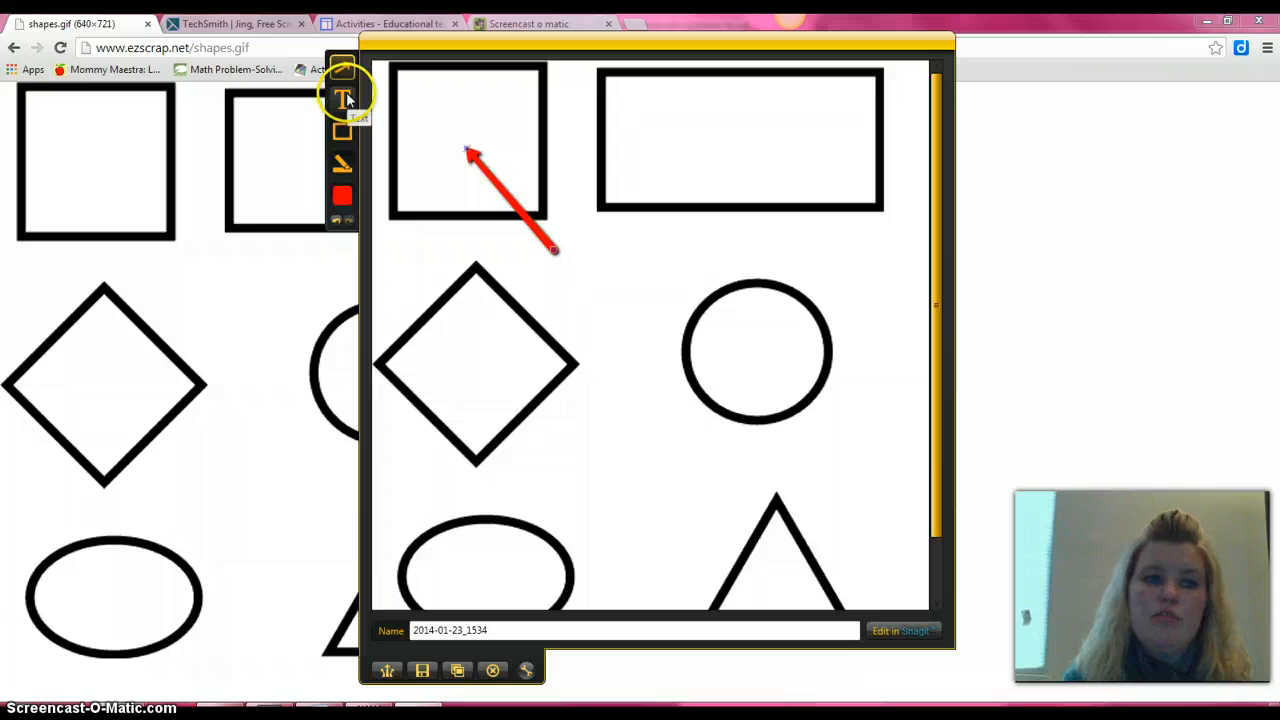
left_click(580, 263)
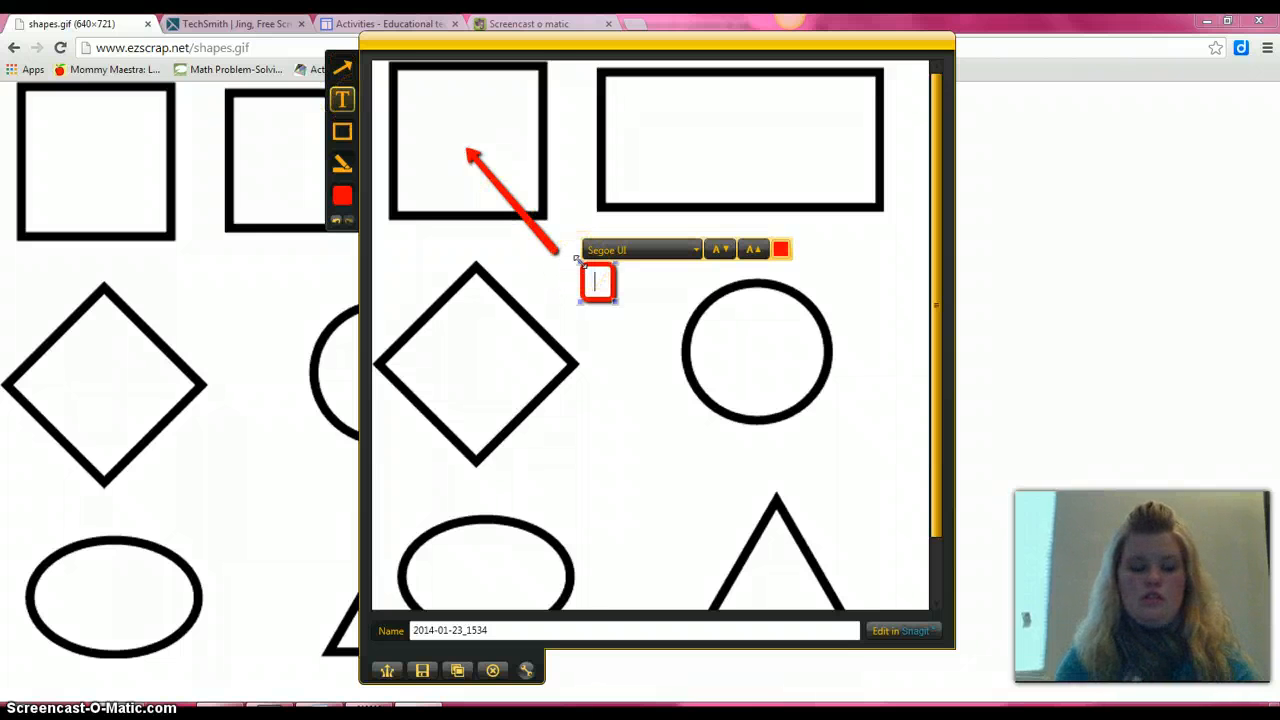
type("square")
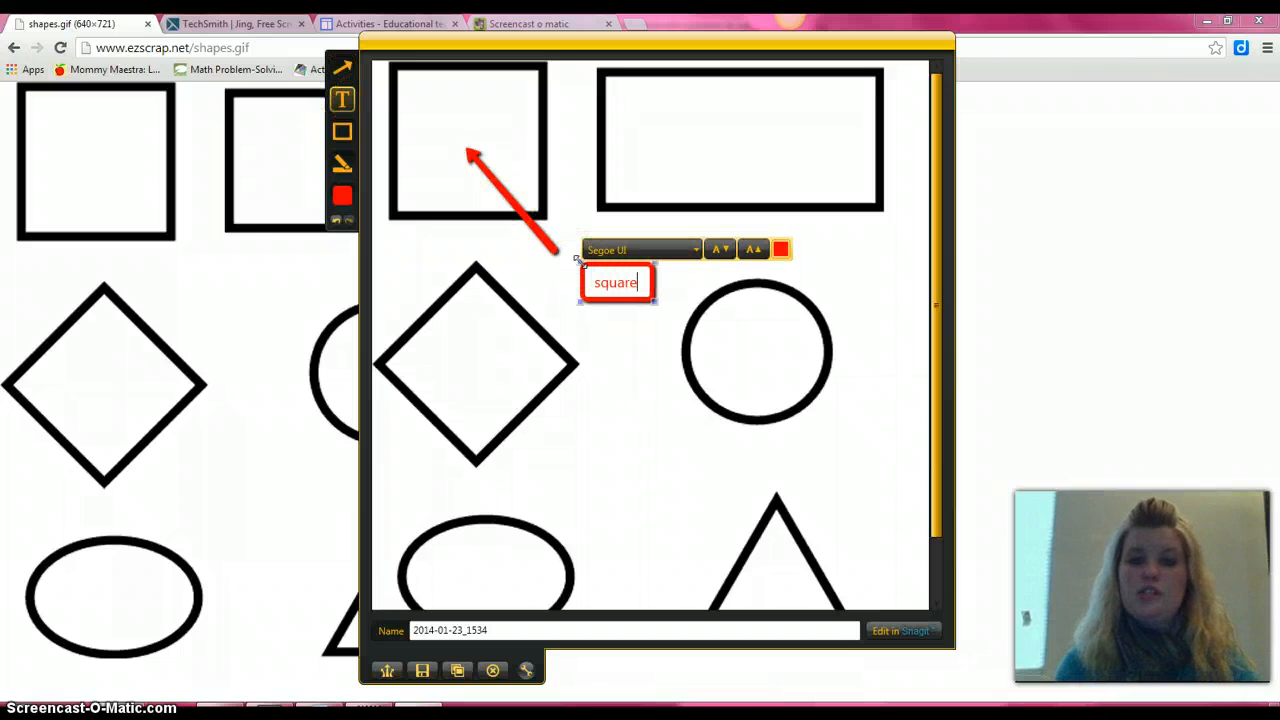
left_click(608, 334)
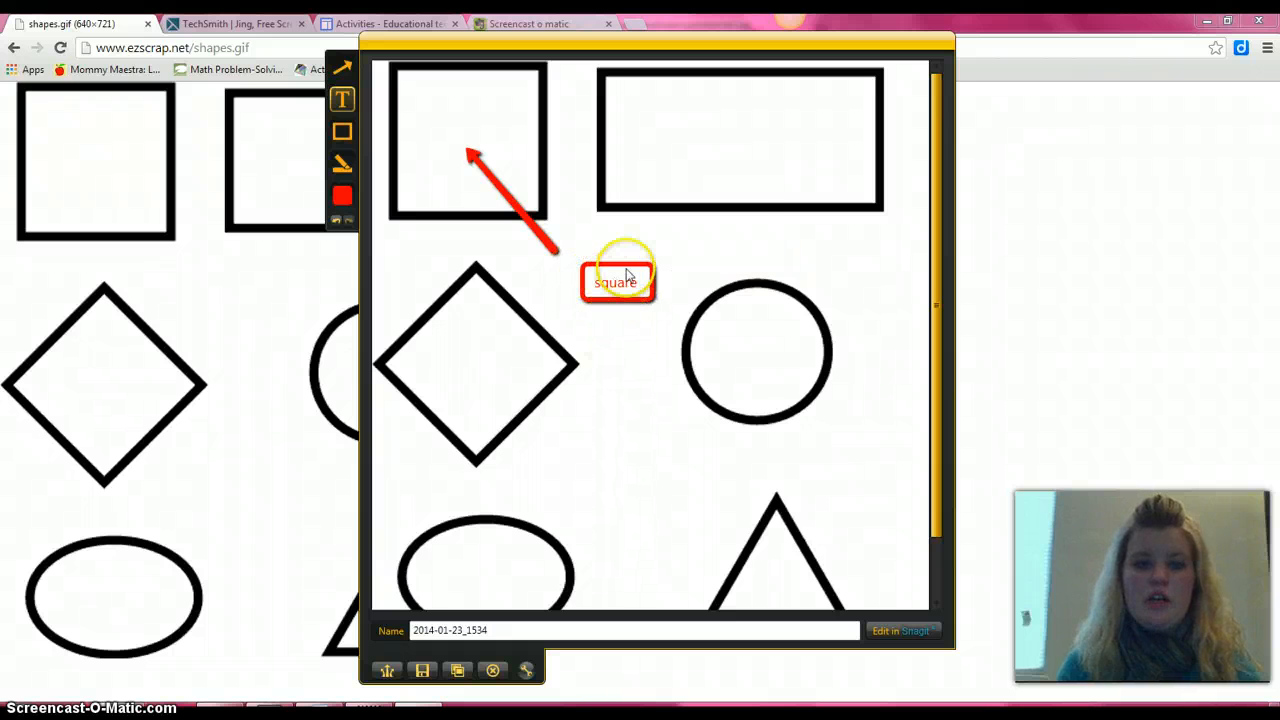
left_click_drag(627, 275, 607, 248)
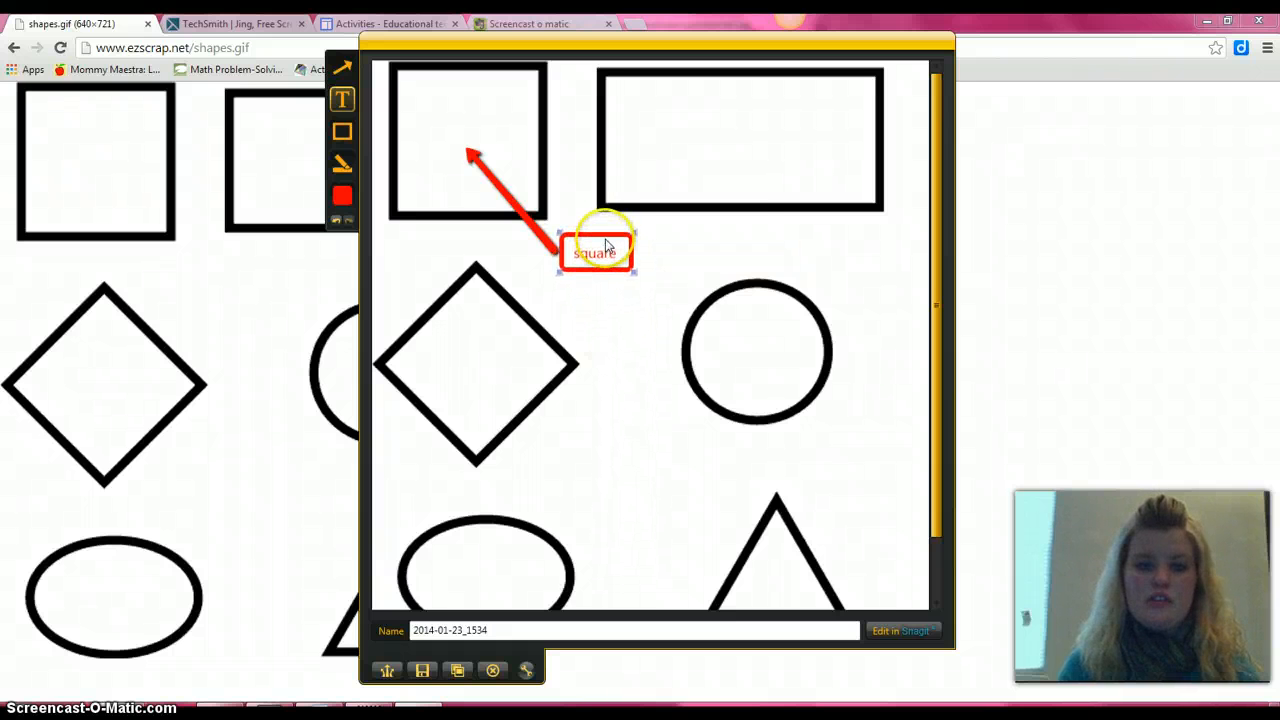
left_click(523, 251)
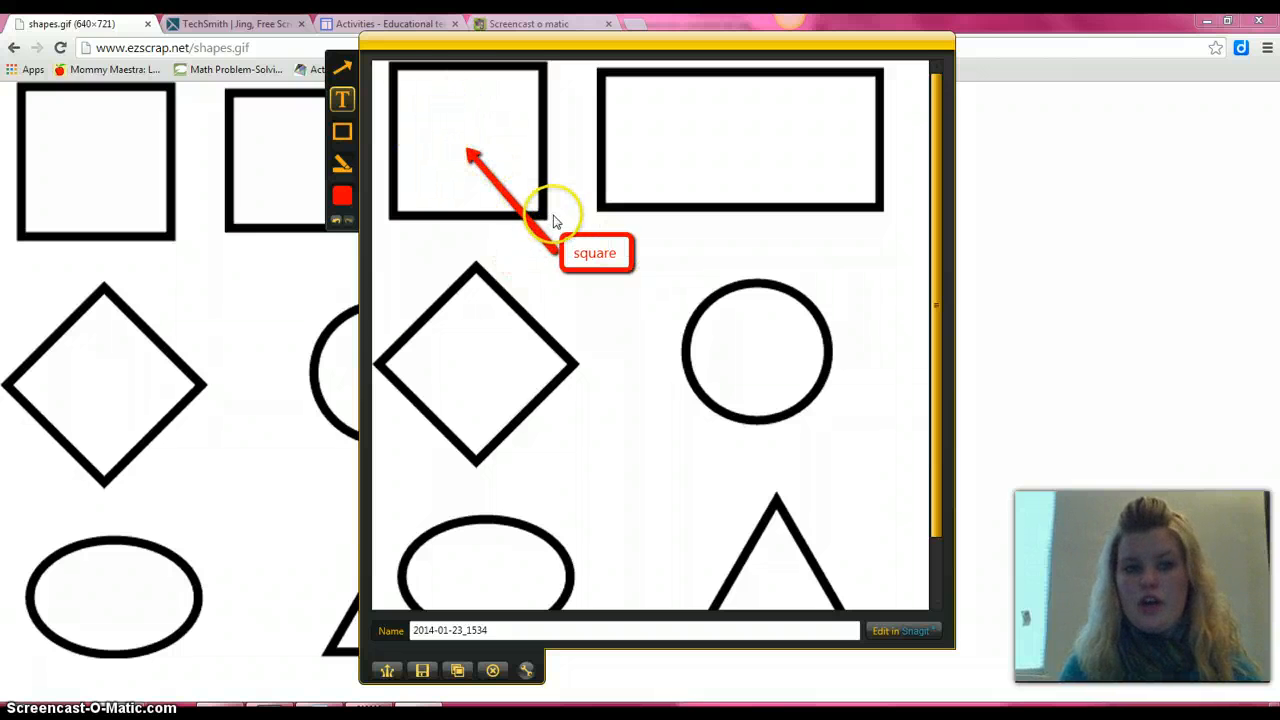
Draw a red arrow pointing up into the rectangle and place a text label reading "rectangle" just below the arrow's tail.
left_click(345, 70)
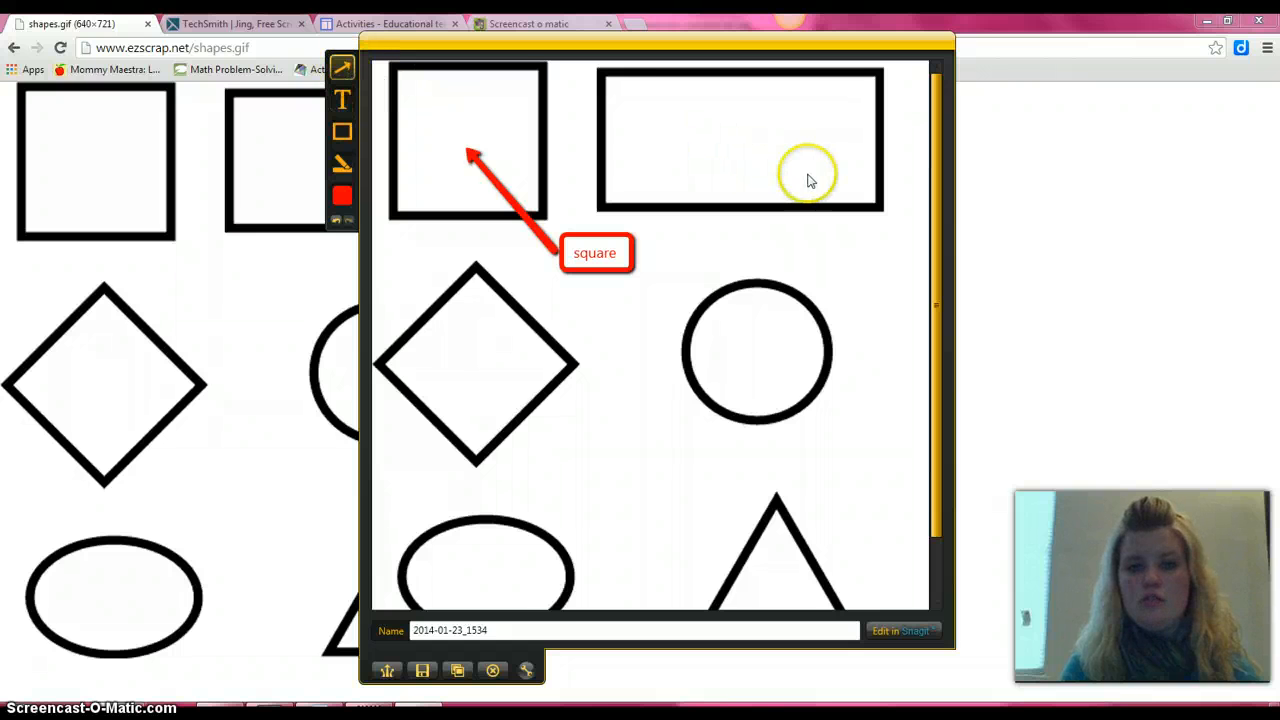
left_click_drag(807, 174, 868, 246)
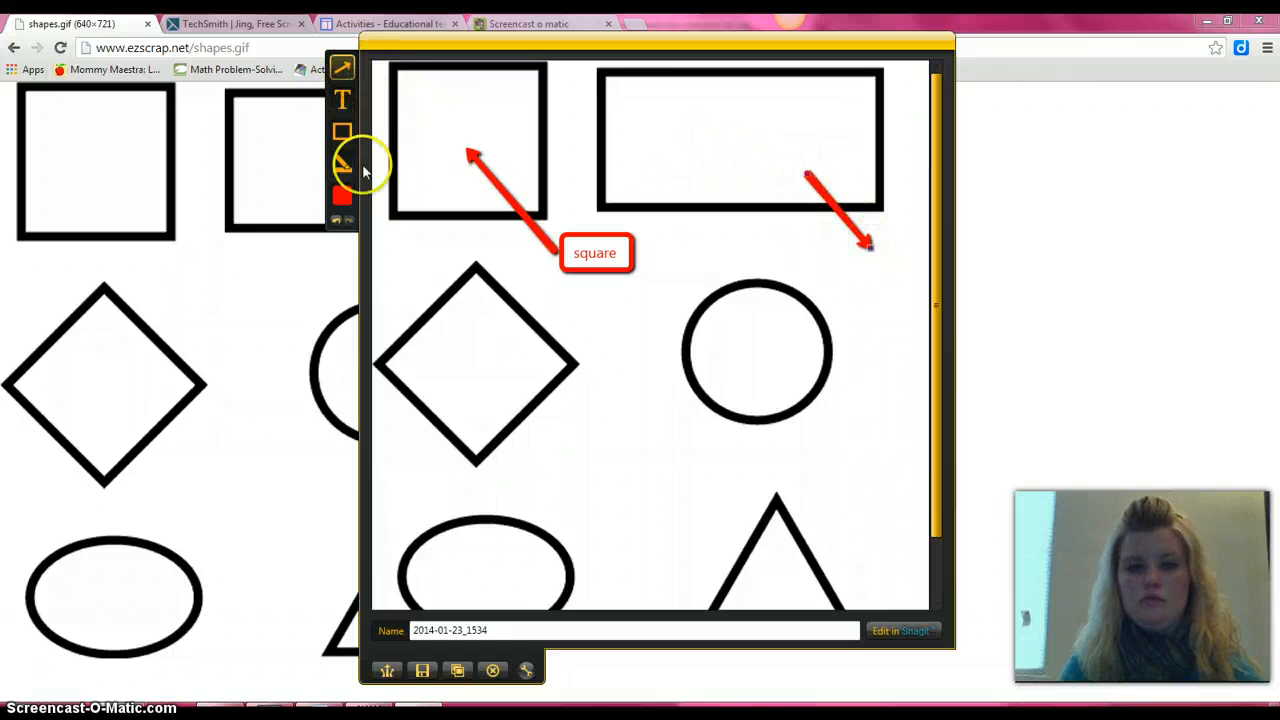
left_click(337, 219)
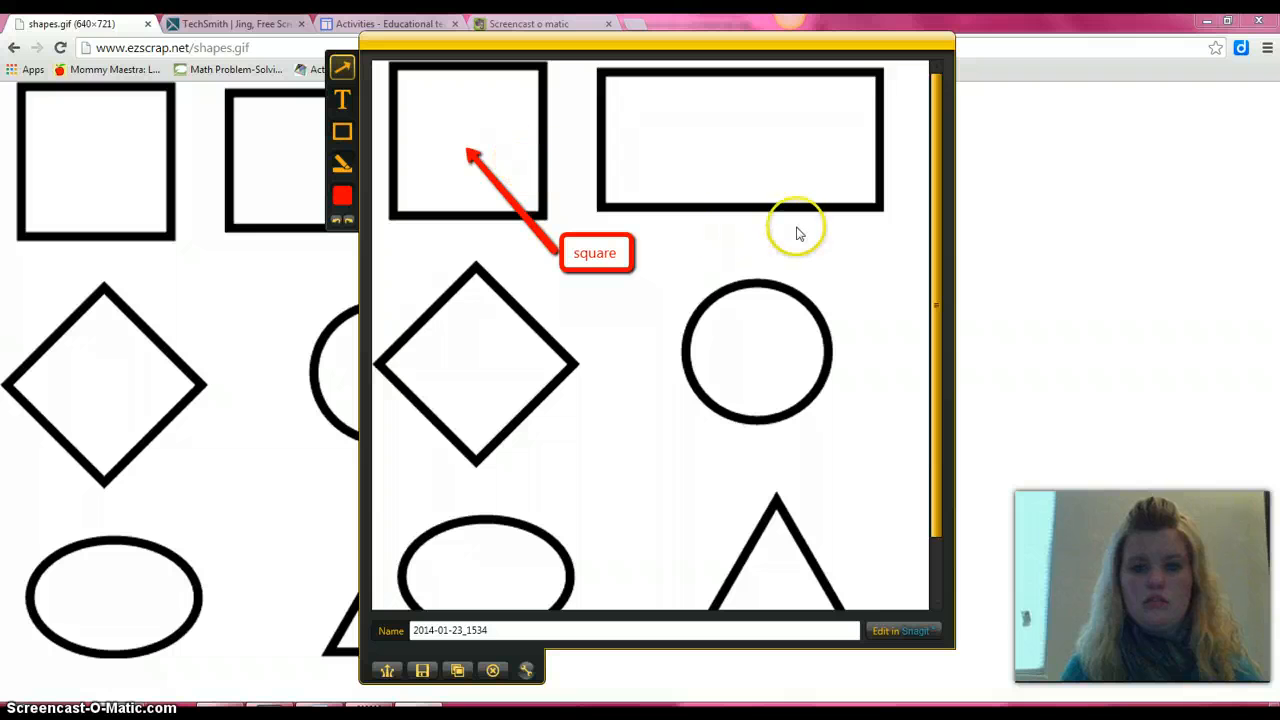
left_click_drag(834, 242, 783, 168)
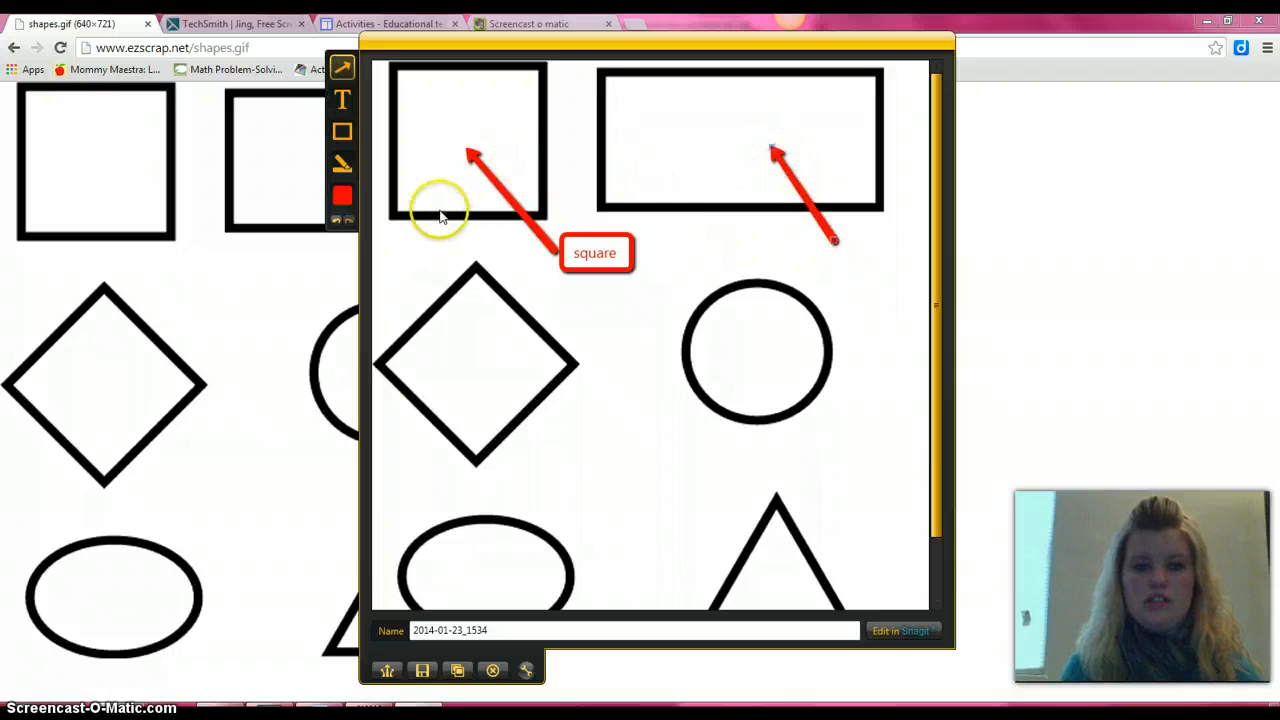
left_click(342, 100)
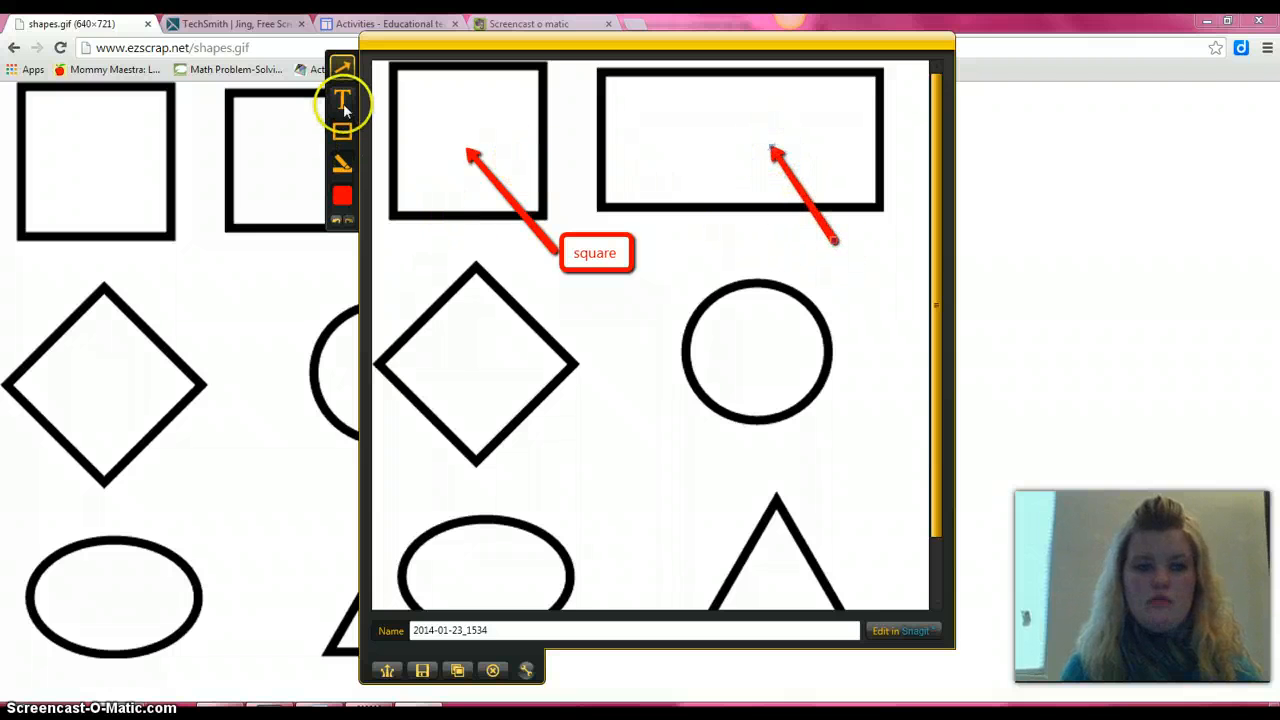
left_click(845, 264)
type("rectangle")
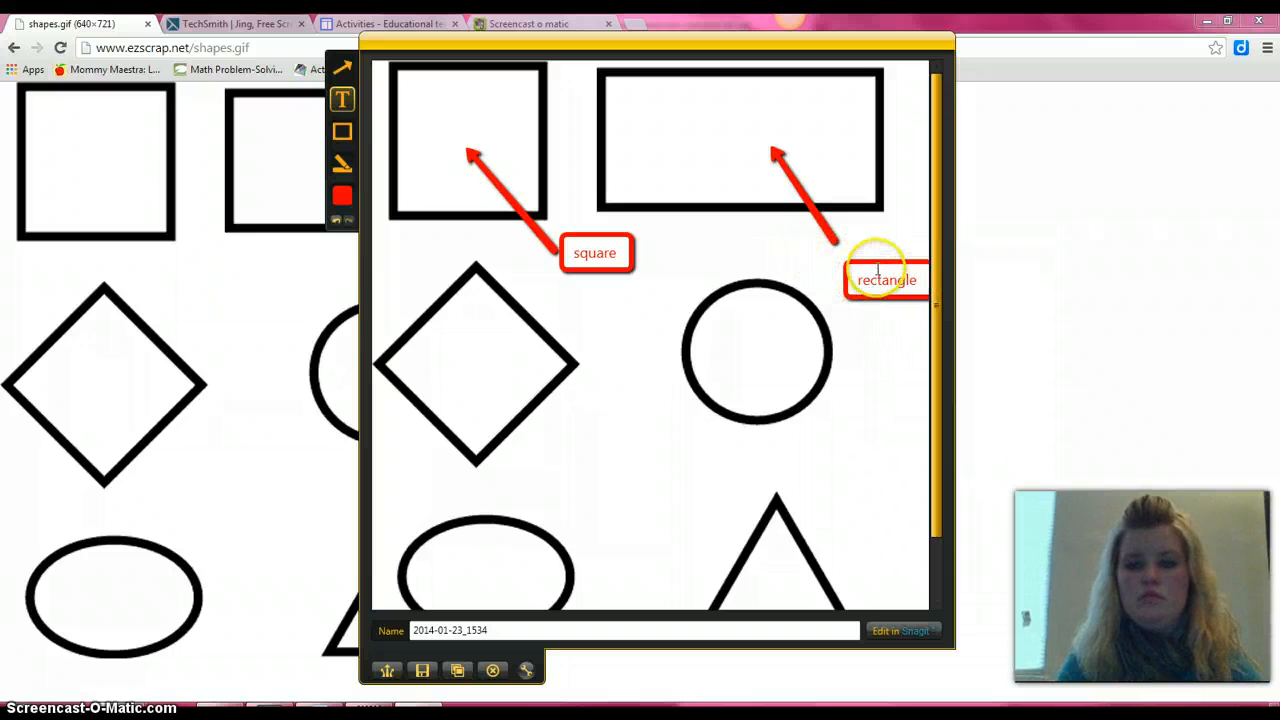
left_click_drag(877, 266, 848, 264)
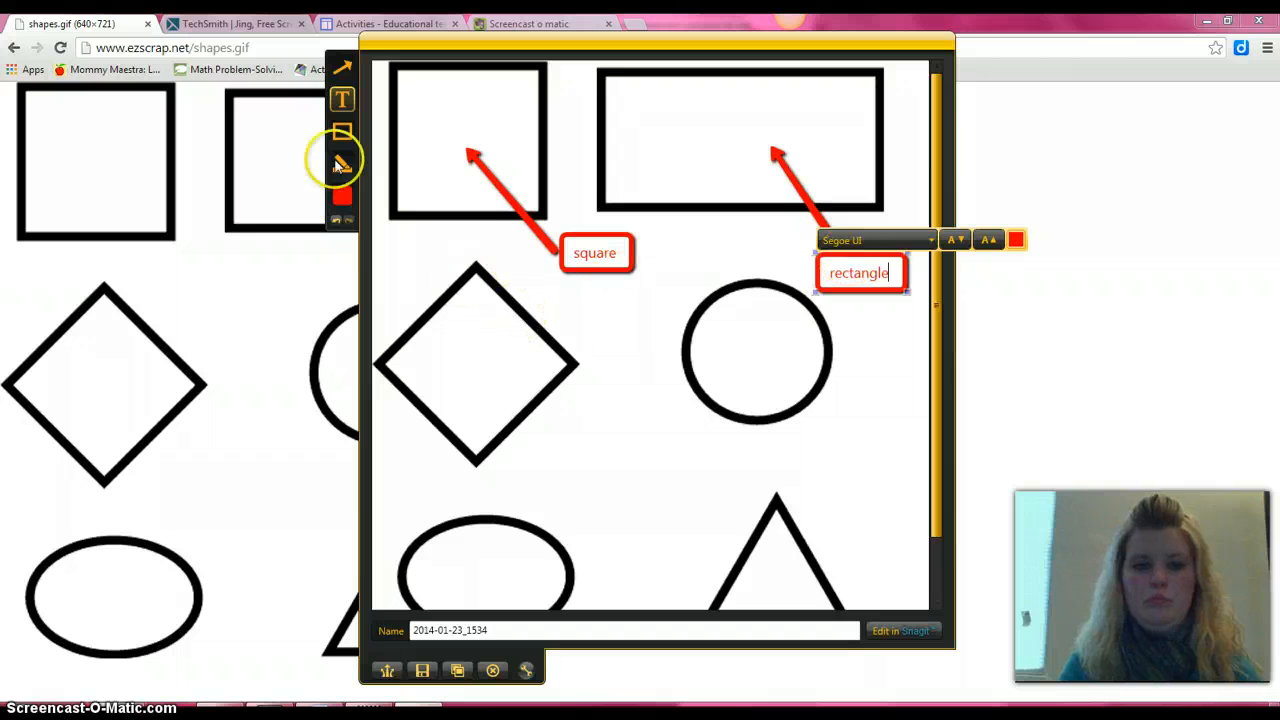
Draw a red arrow pointing into the diamond and place a text label reading "diamond" at the arrow's tail.
left_click(342, 68)
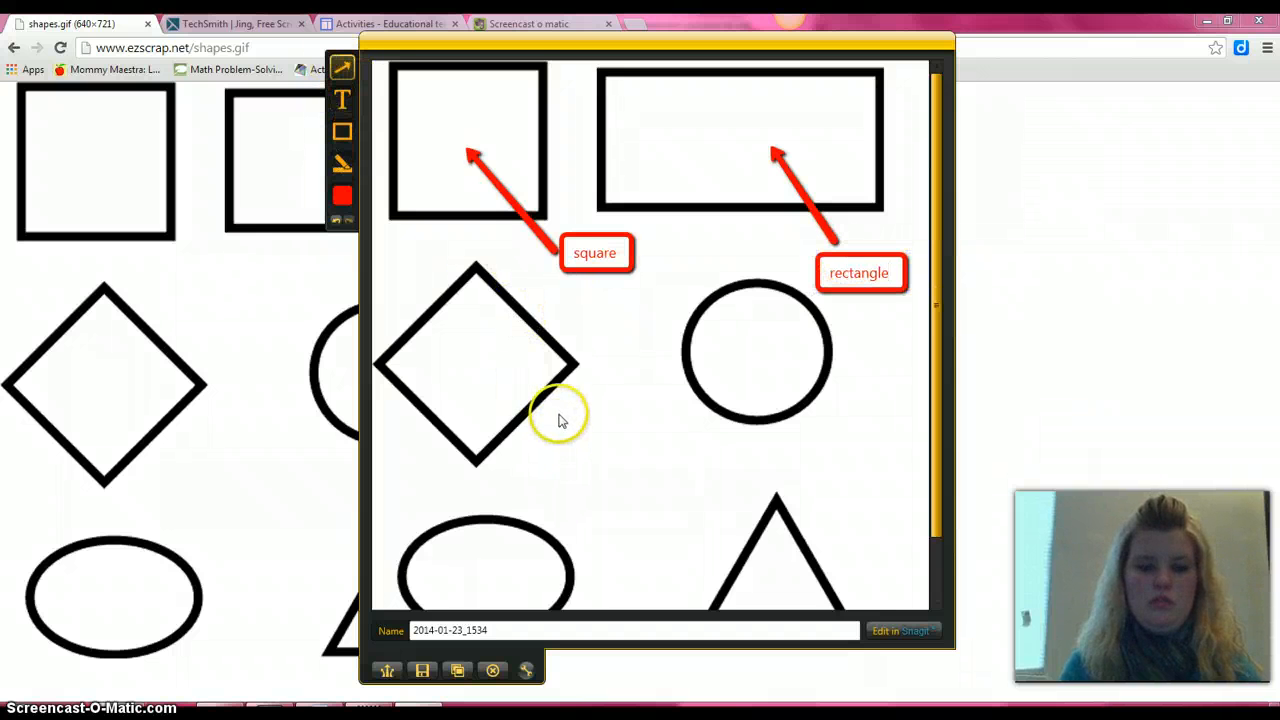
left_click_drag(562, 412, 481, 369)
left_click(342, 99)
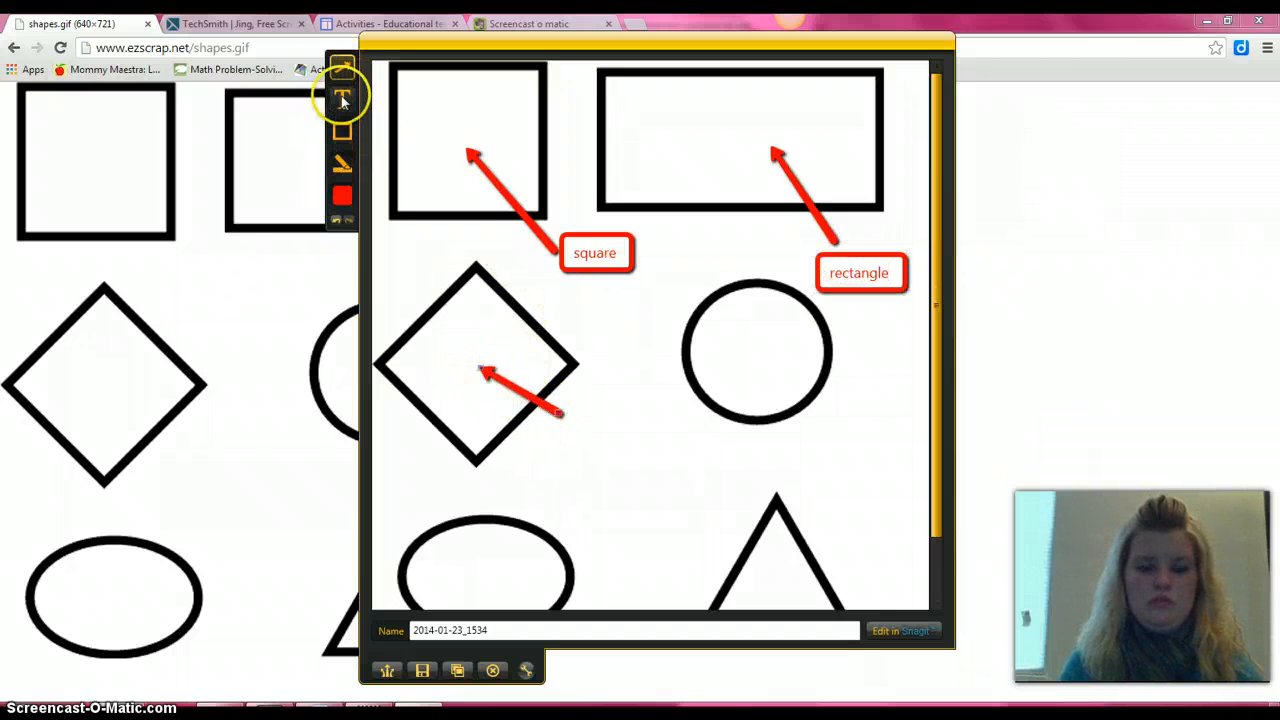
left_click(580, 434)
type("diamond")
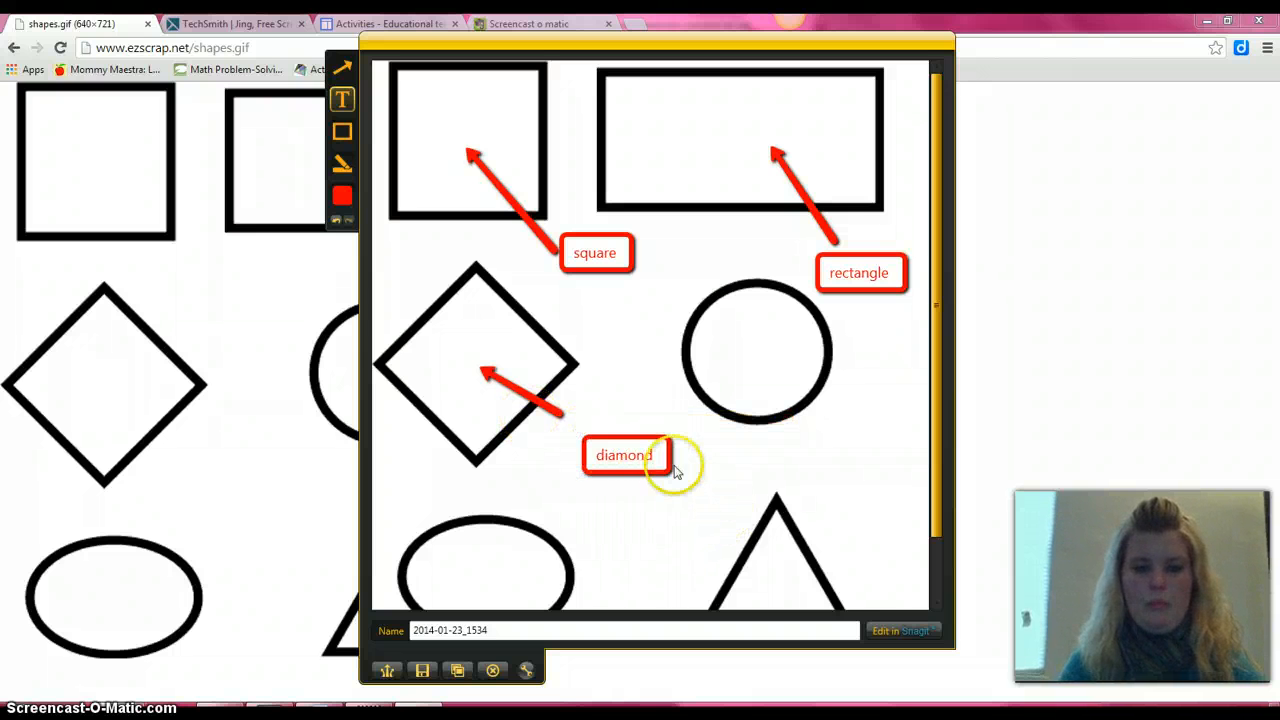
left_click_drag(671, 463, 652, 428)
left_click(648, 421)
left_click(651, 463)
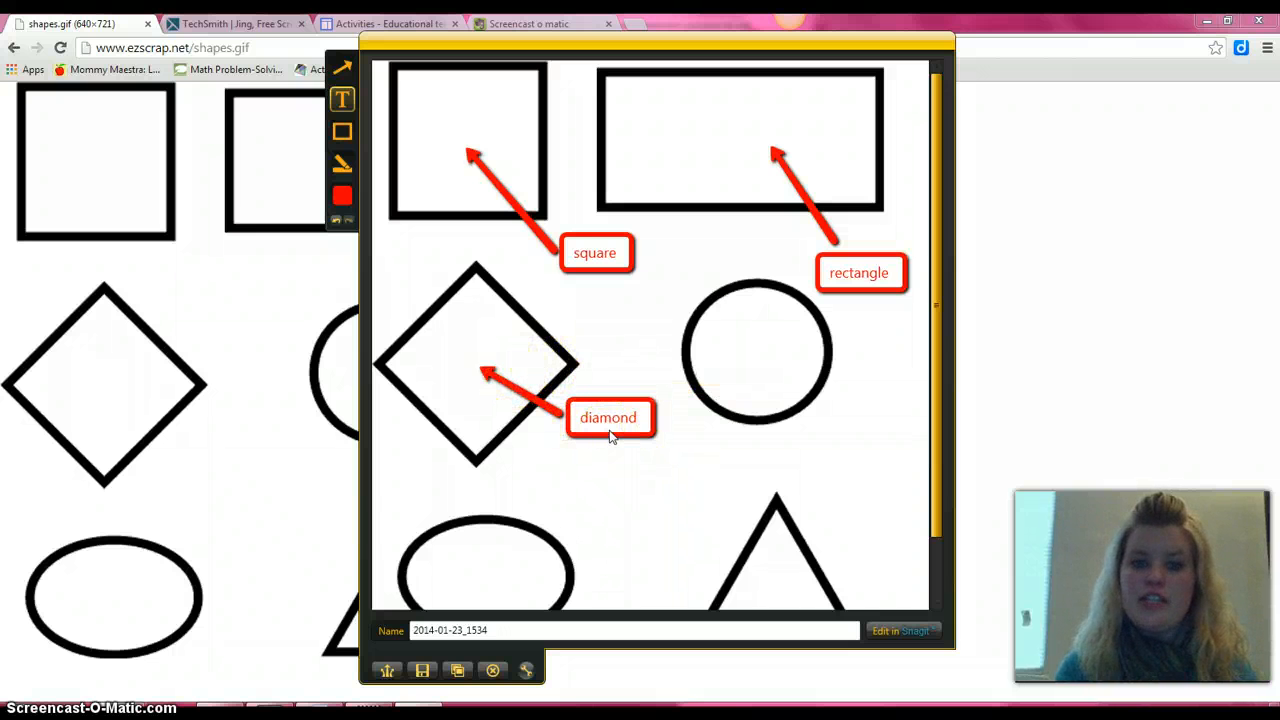
Draw a red arrow from below the circle pointing into it and place a text label reading "circle" at the arrow's tail.
left_click(342, 67)
left_click_drag(866, 422, 790, 368)
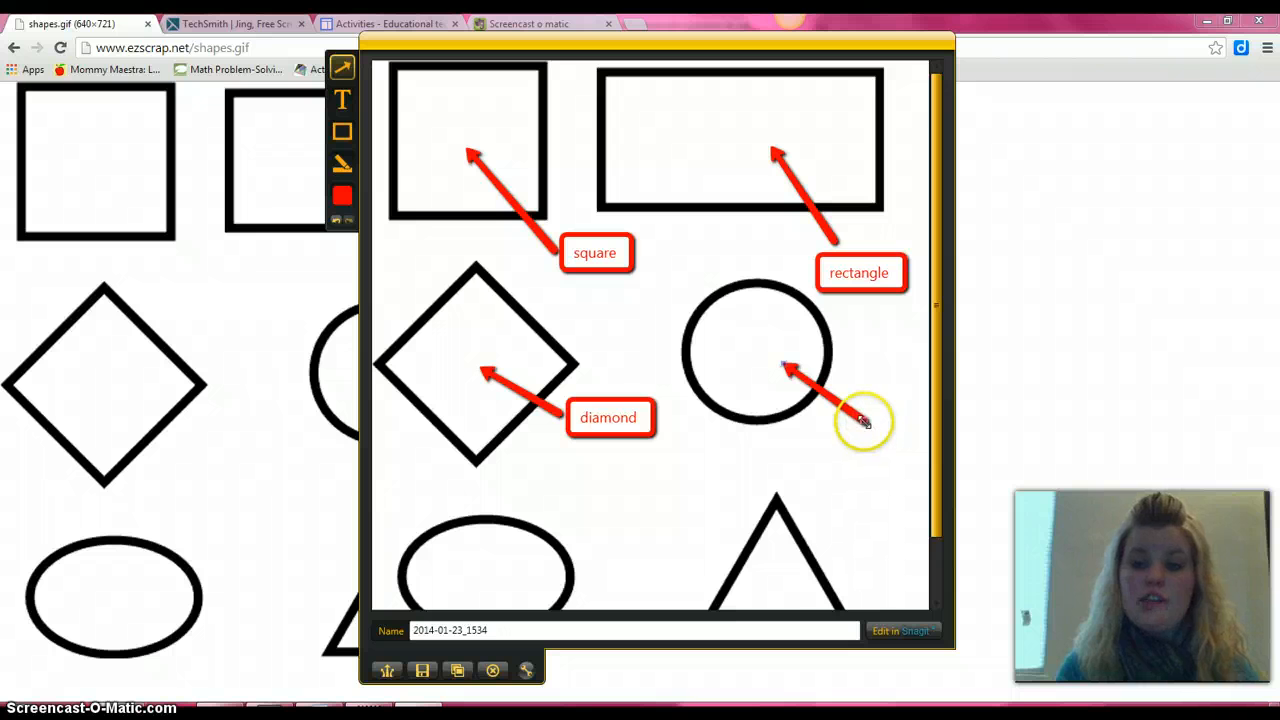
left_click_drag(860, 423, 716, 448)
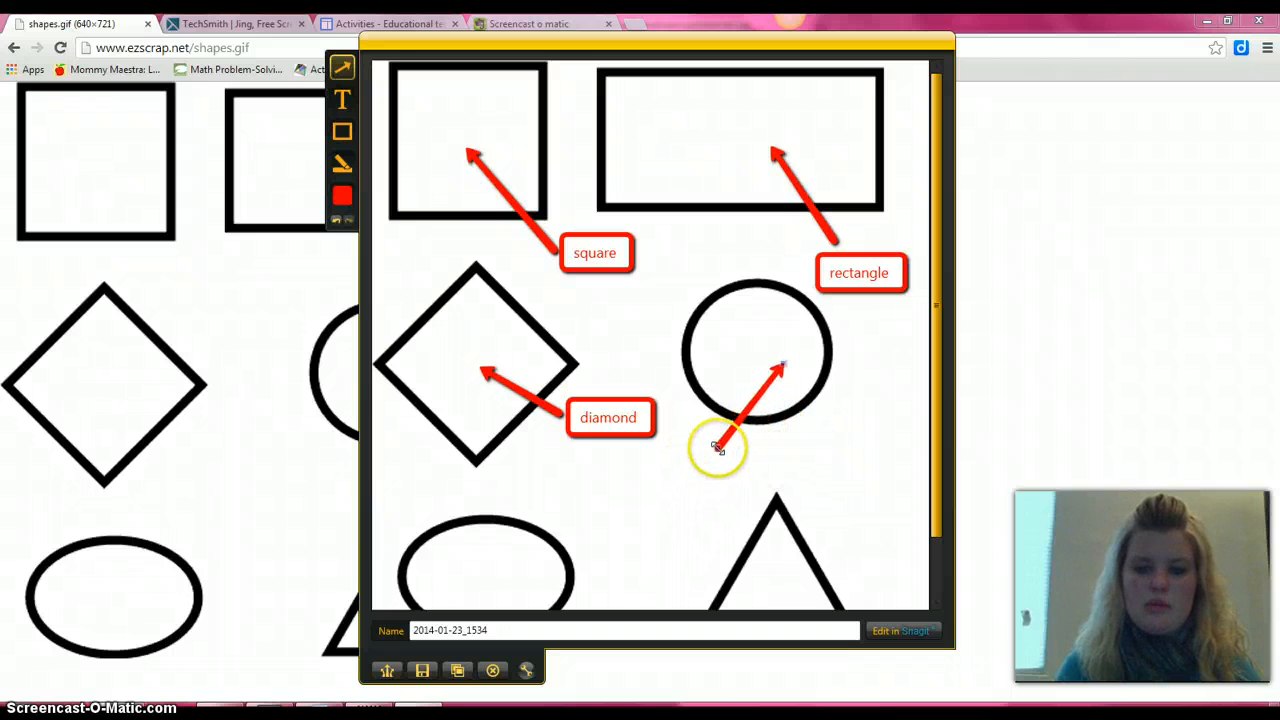
left_click(339, 96)
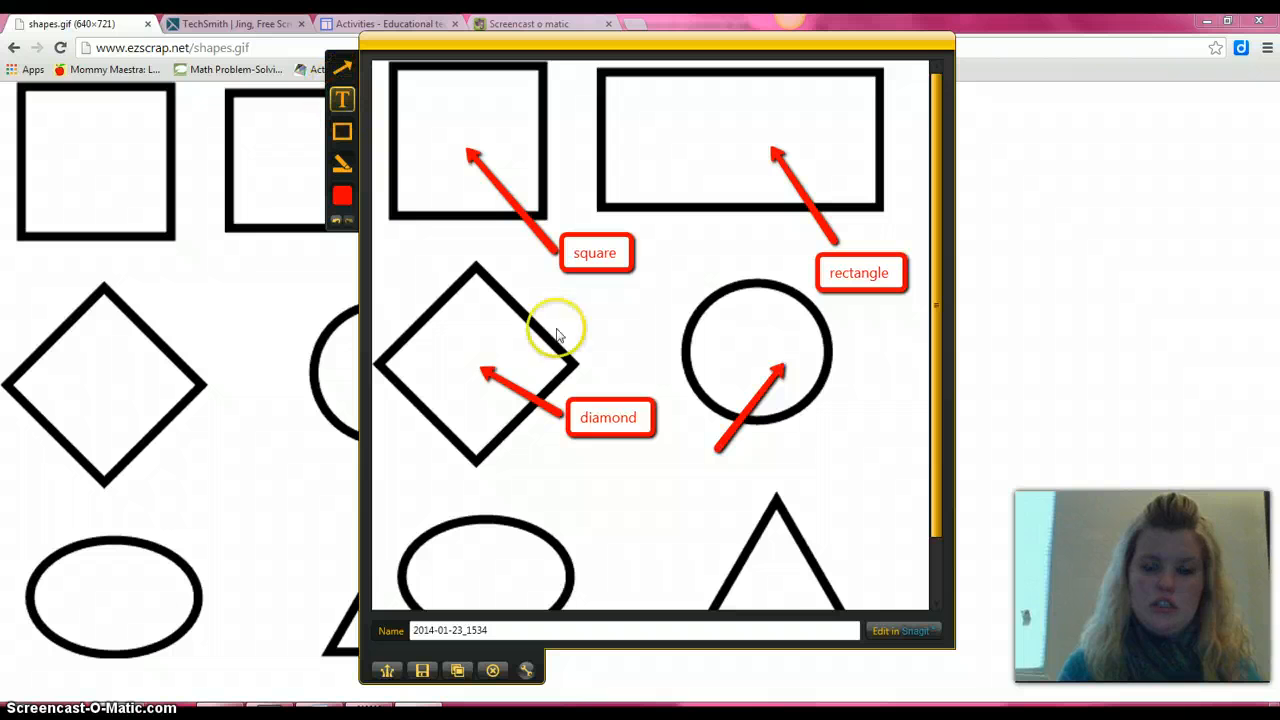
left_click(693, 465)
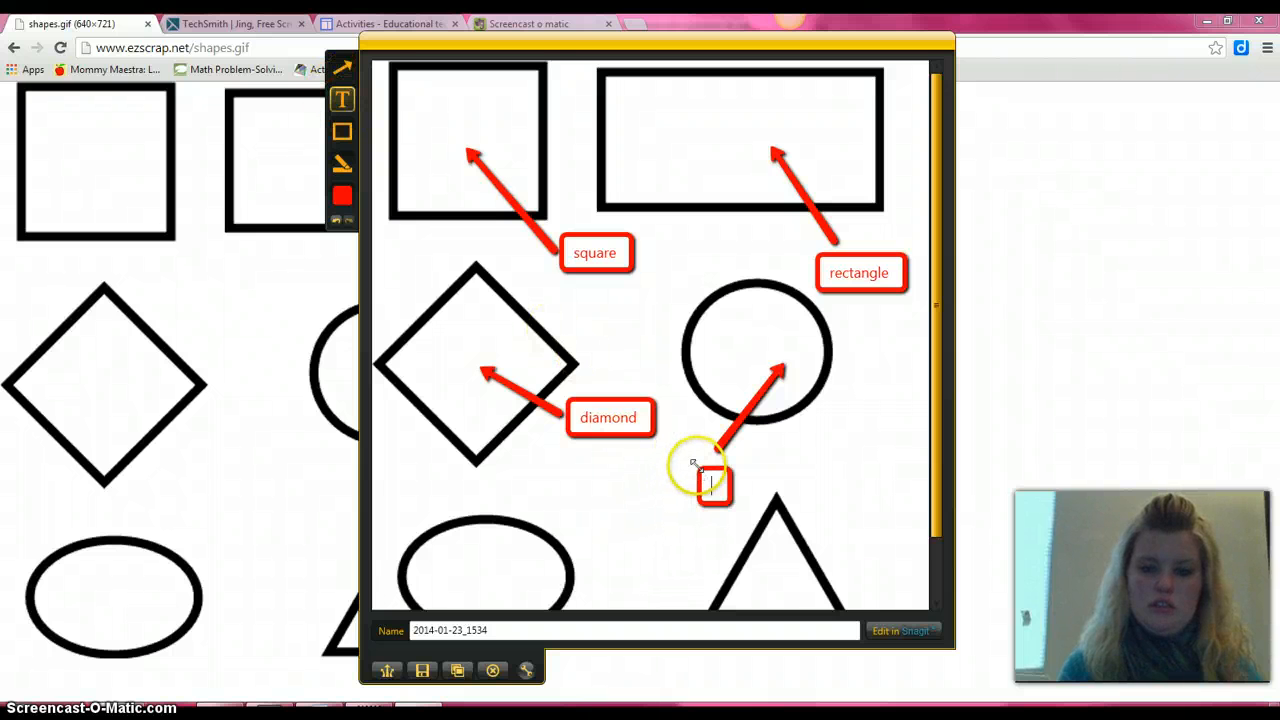
type("circle")
left_click(957, 392)
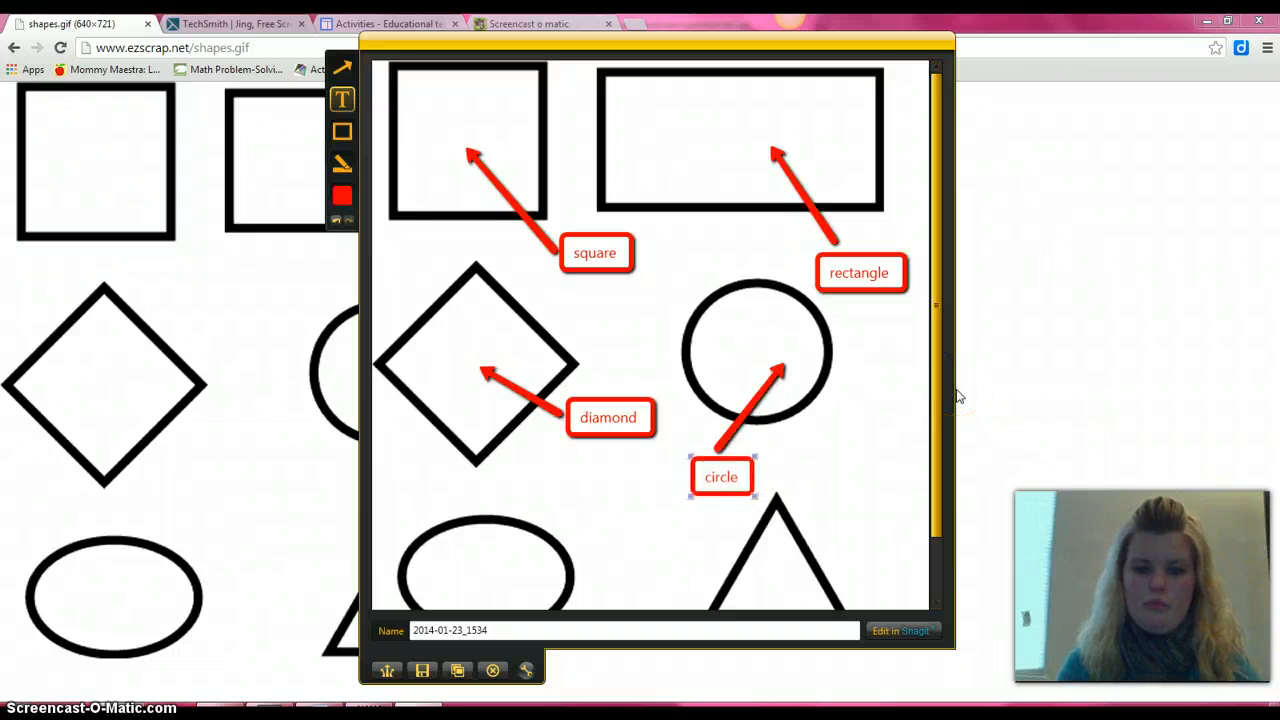
left_click(960, 390)
Draw a red arrow pointing into the oval and place a text label reading "oval" against the arrow's tail.
scroll(957, 388, "down", 1)
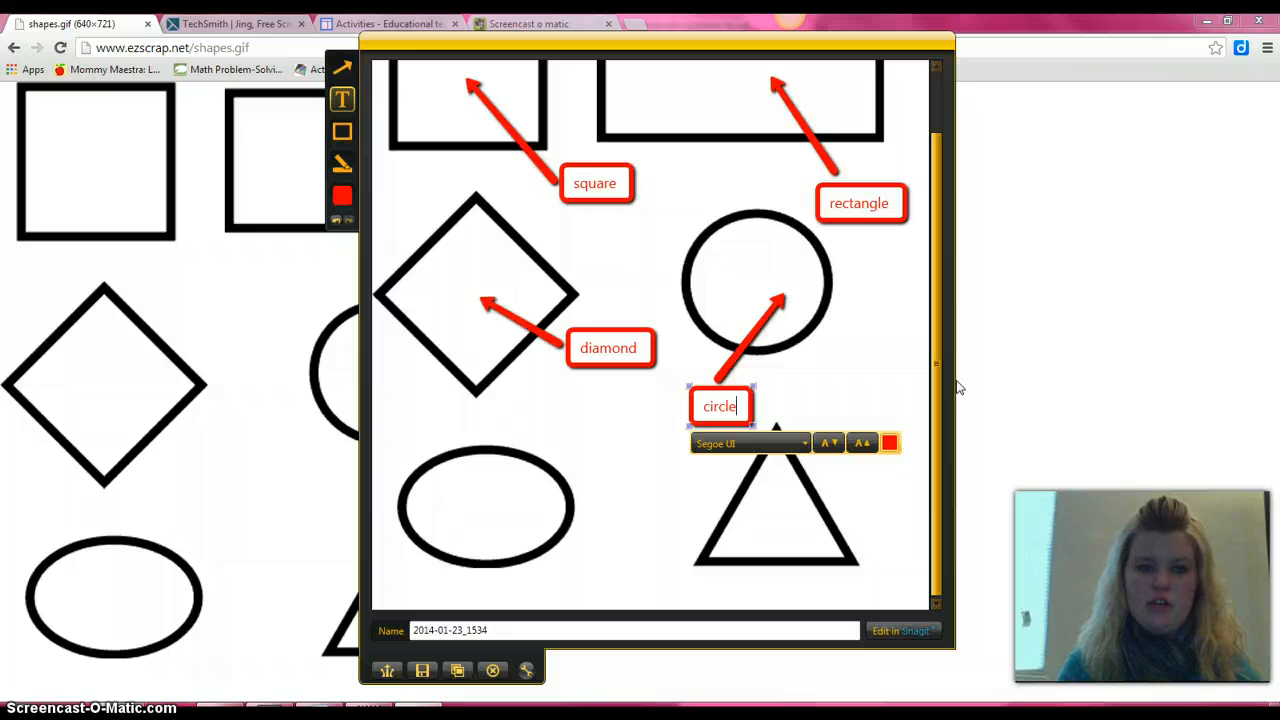
key("Escape")
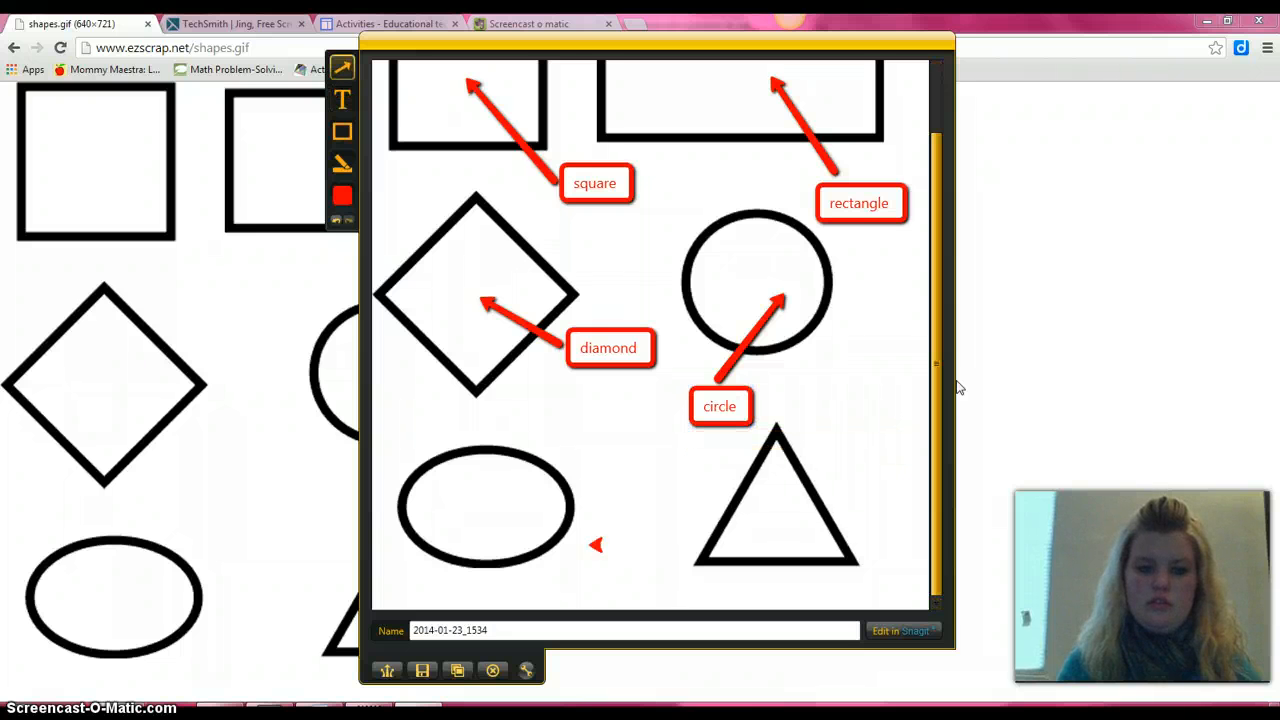
left_click_drag(595, 545, 512, 516)
left_click(341, 100)
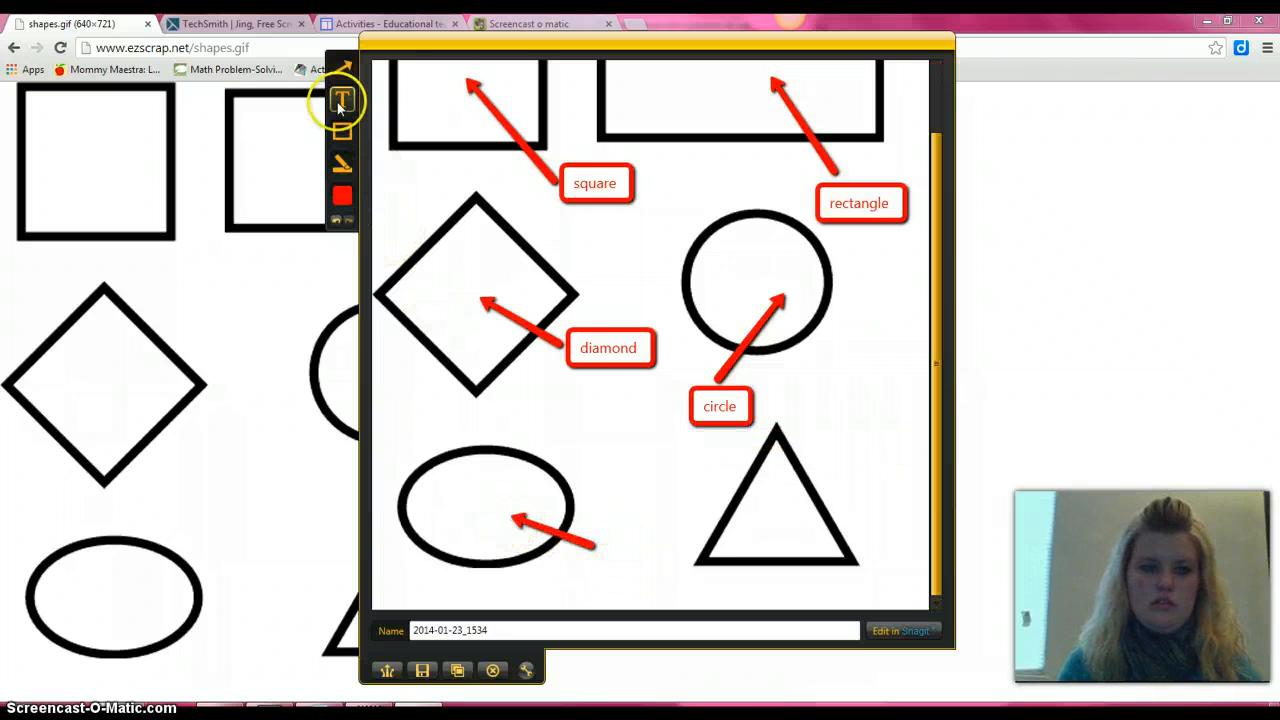
left_click(612, 550)
type("ov")
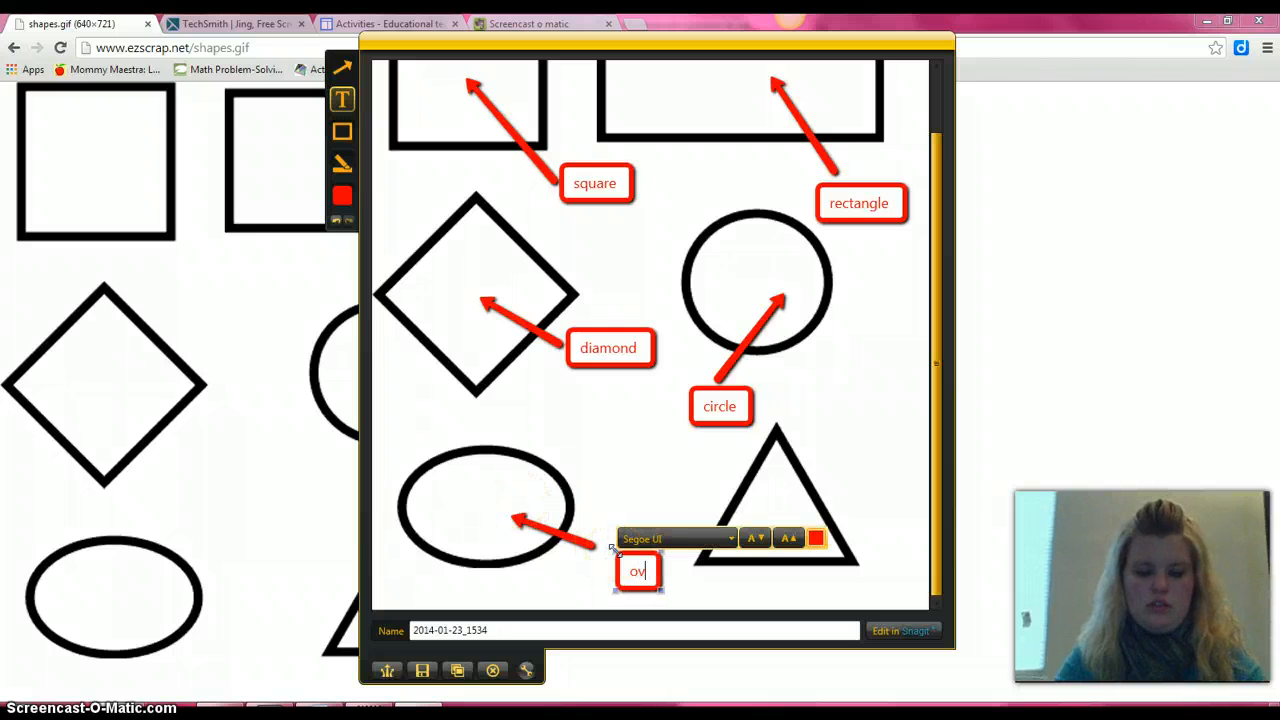
type("al")
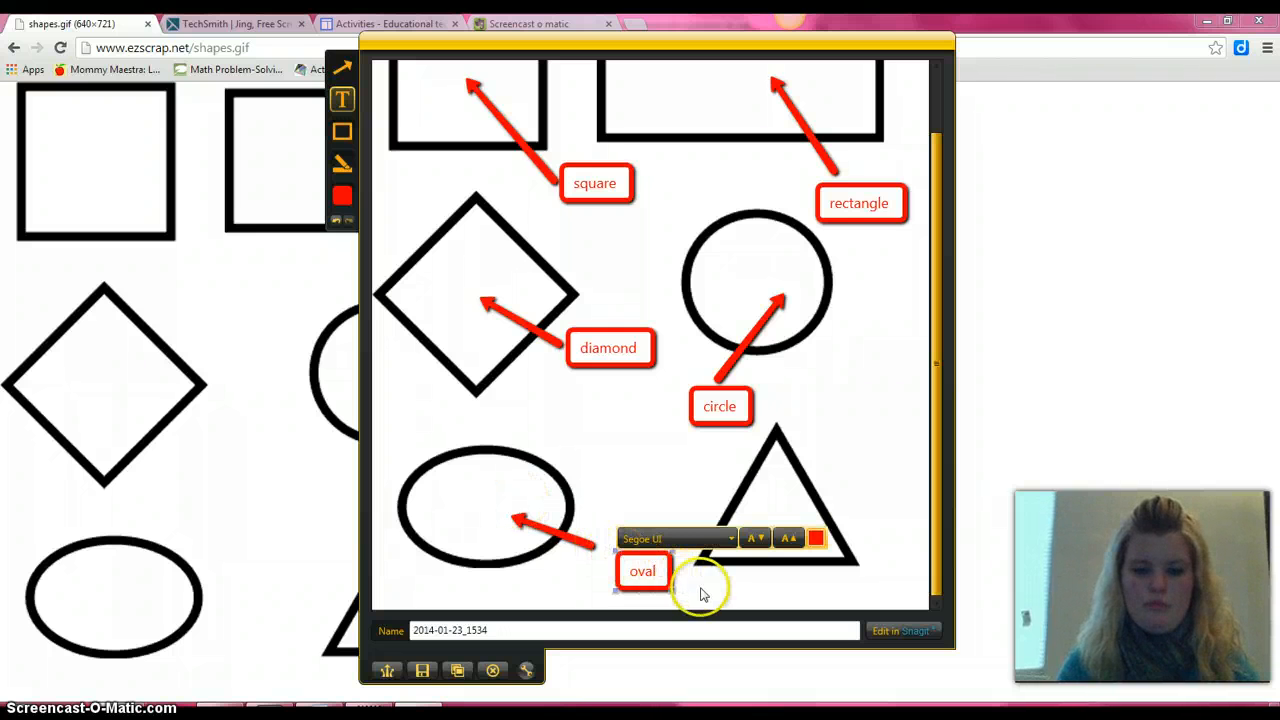
left_click_drag(666, 578, 645, 562)
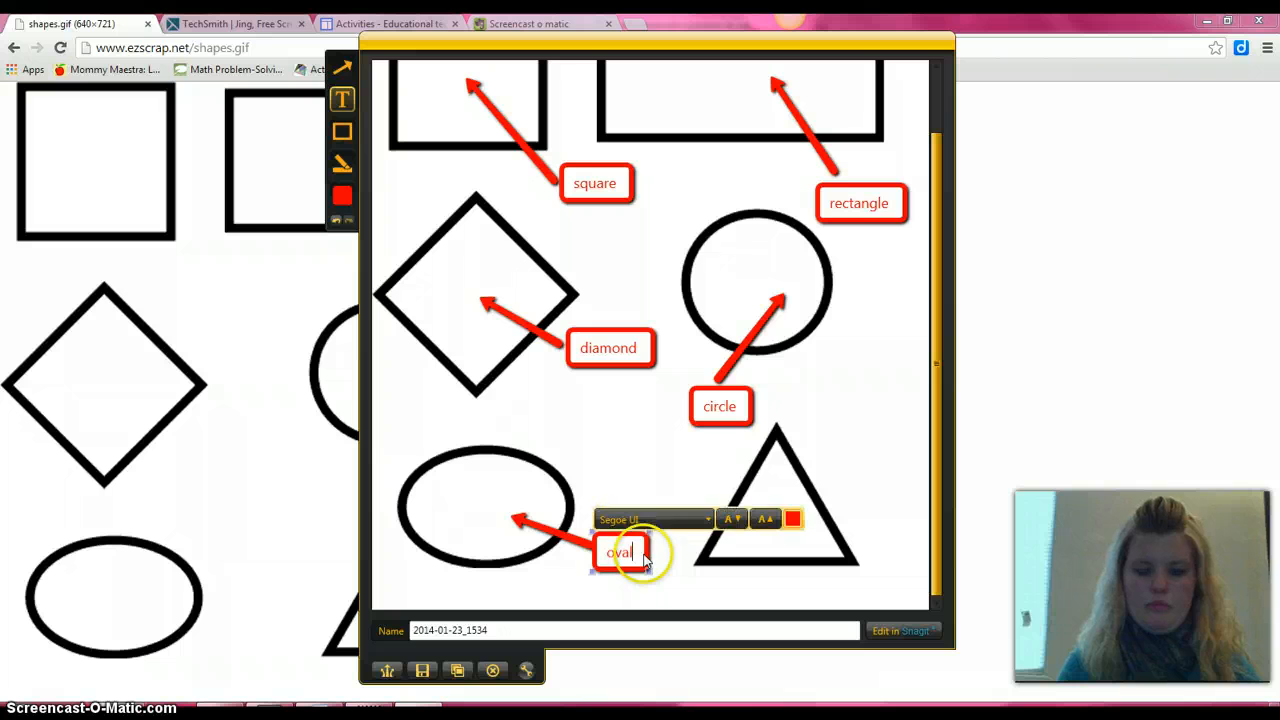
Draw a red arrow pointing down into the triangle and place a text label reading "triangle" against the arrow's tail.
left_click(342, 66)
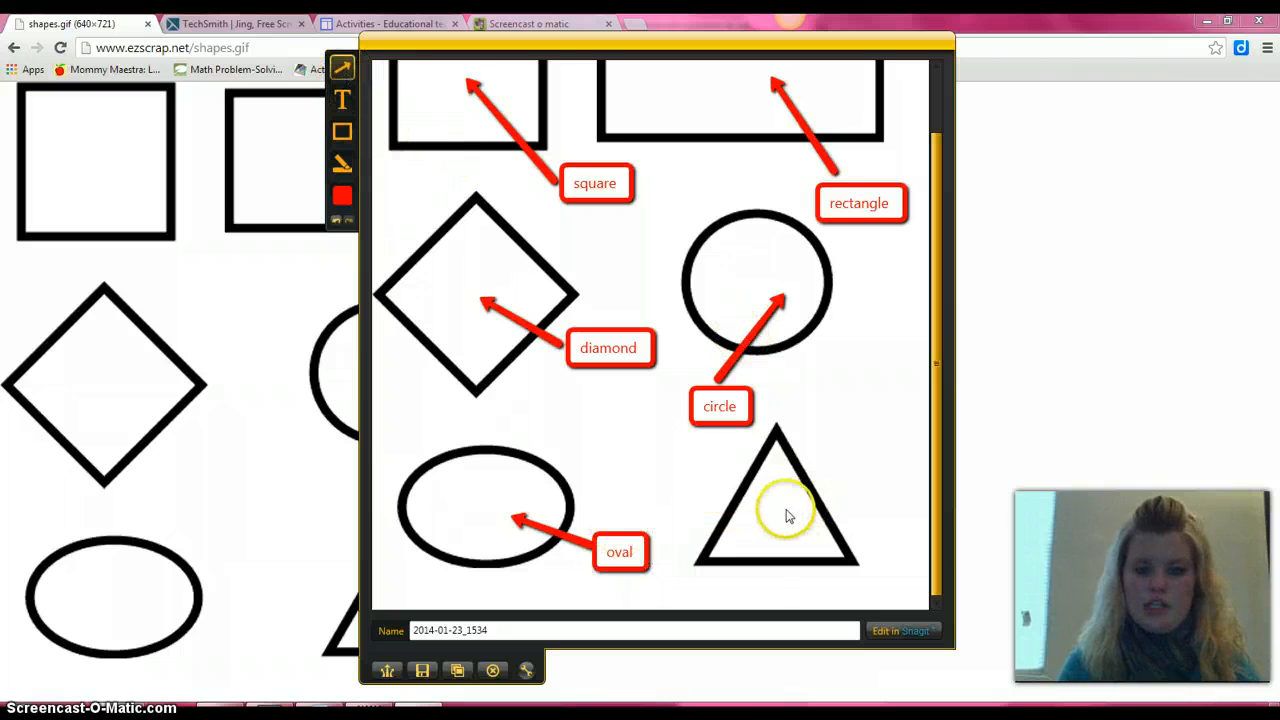
left_click_drag(838, 450, 781, 488)
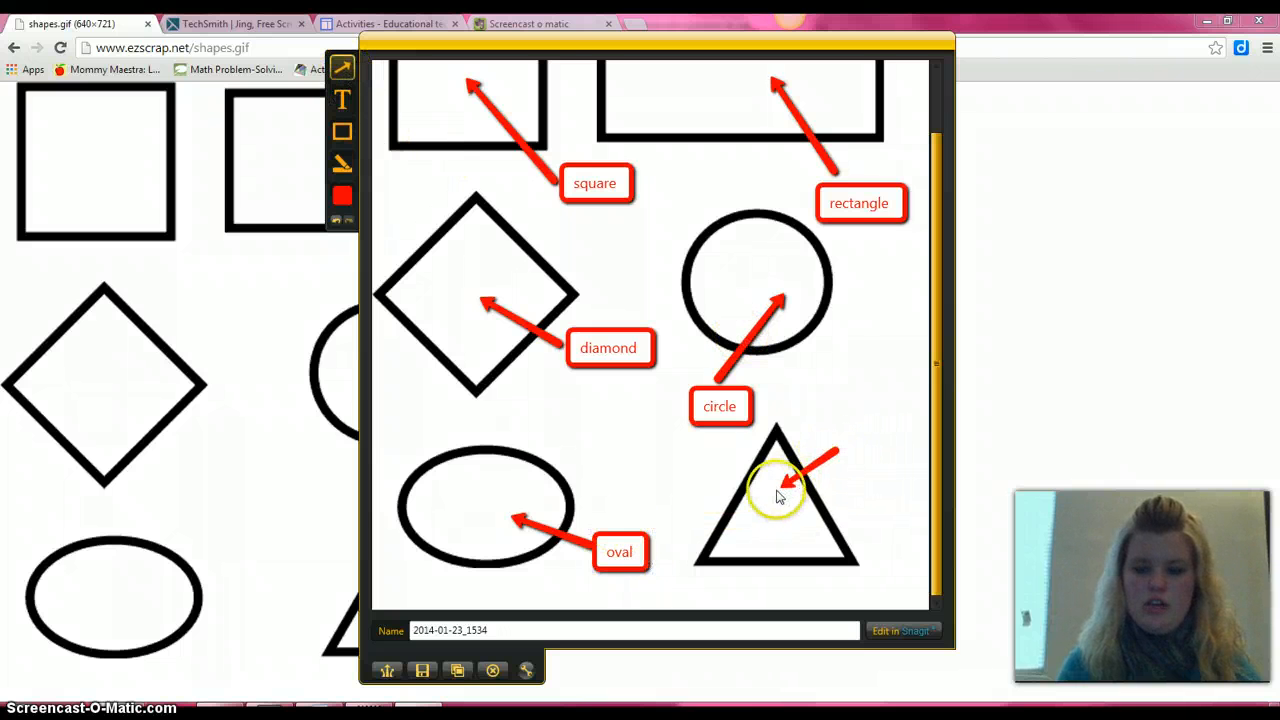
left_click(342, 99)
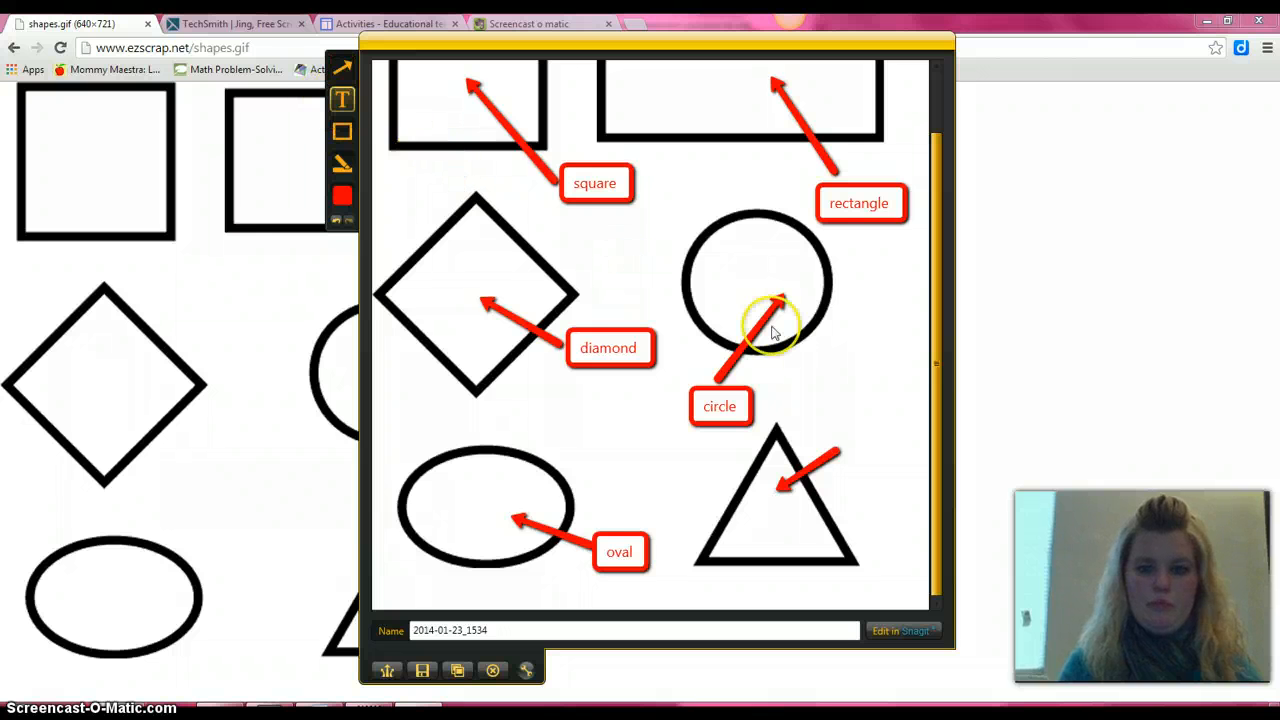
left_click(851, 434)
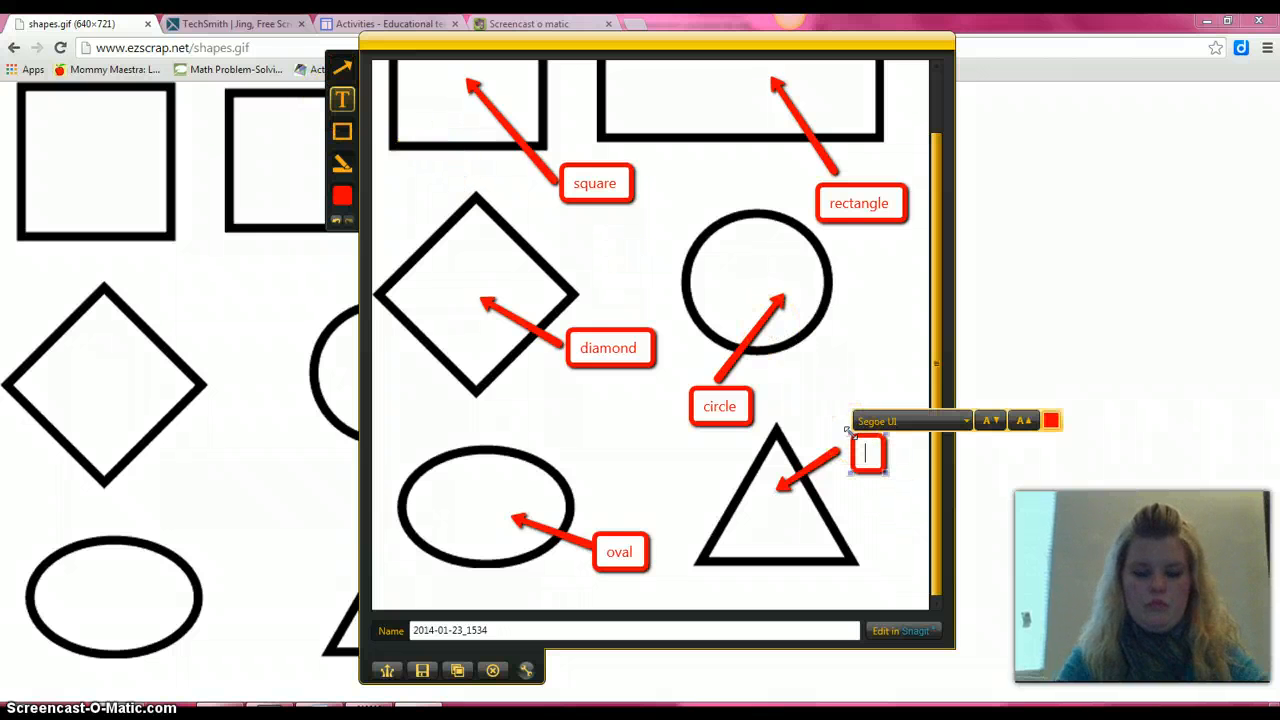
type("triangle")
left_click(858, 372)
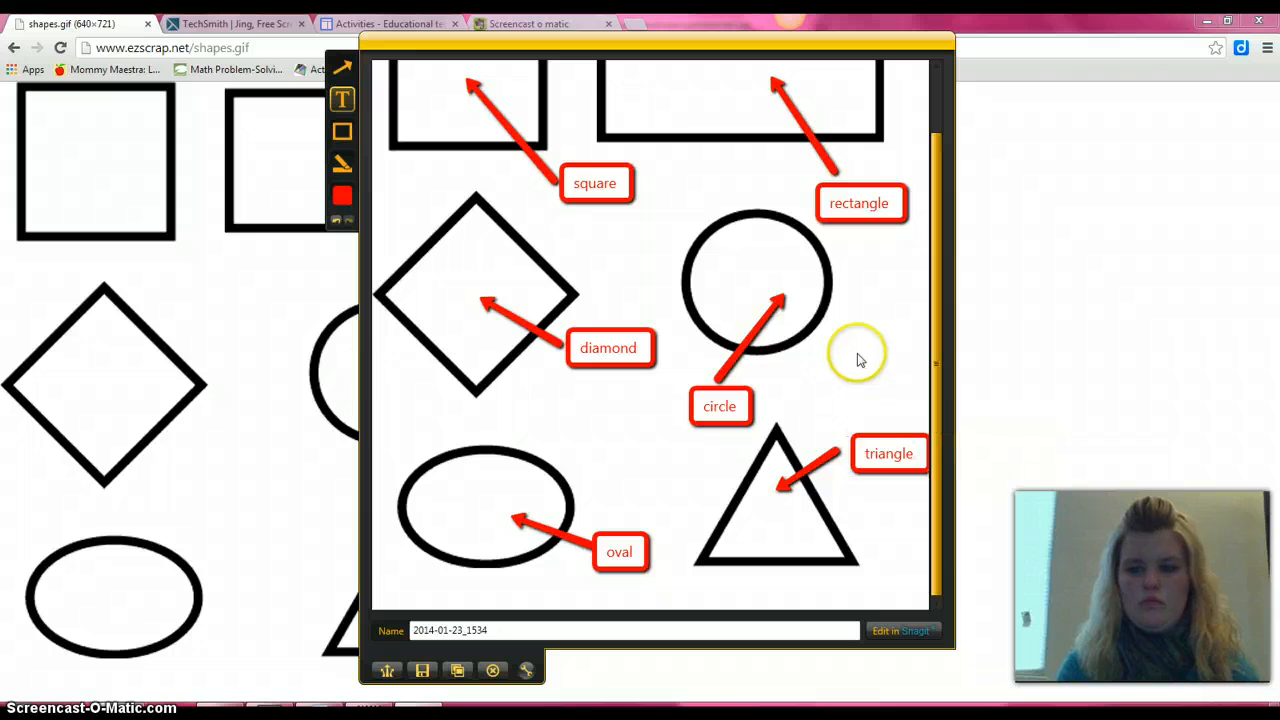
mouse_move(880, 449)
left_mouse_down()
mouse_move(879, 431)
mouse_move(868, 440)
left_mouse_up()
left_click(868, 440)
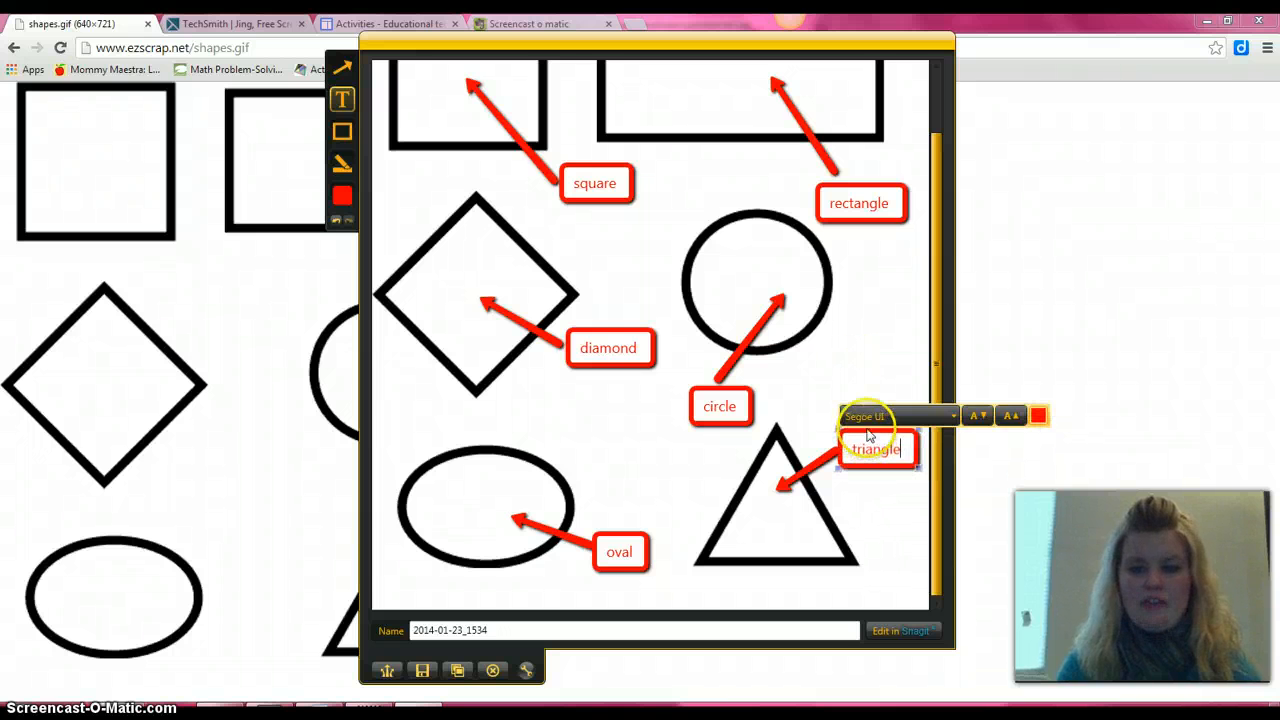
left_click(877, 357)
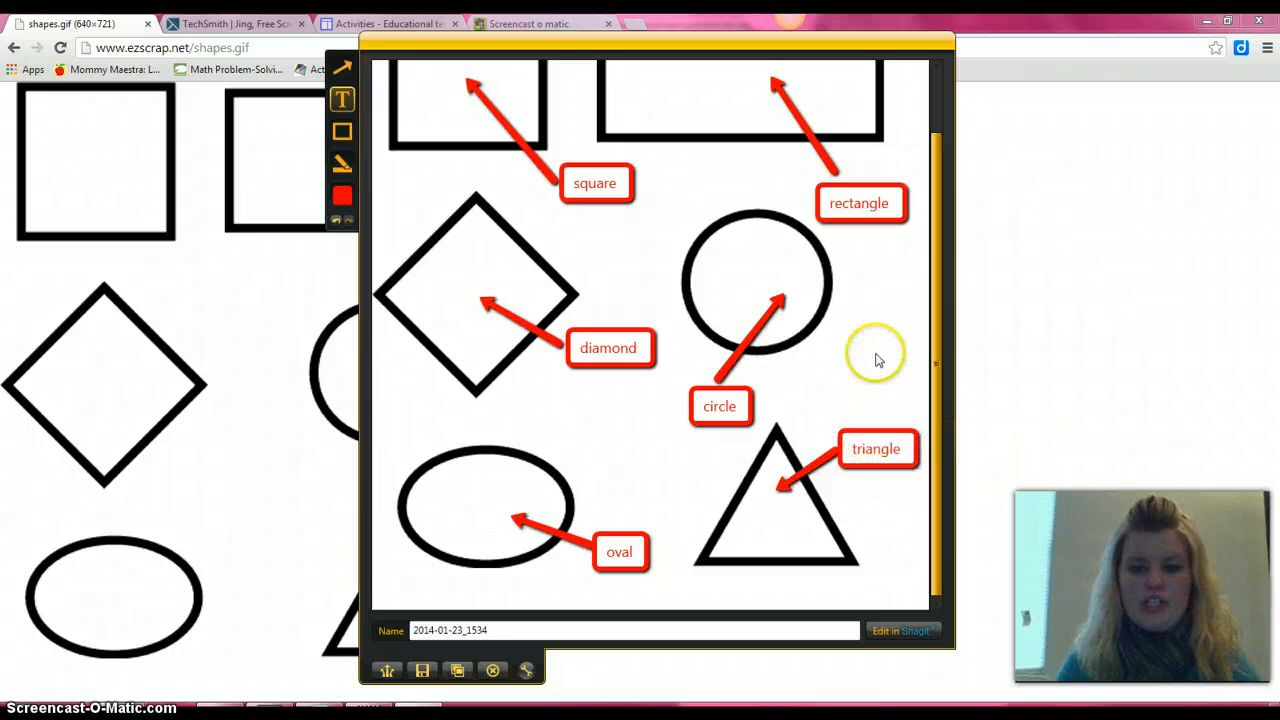
left_click(342, 195)
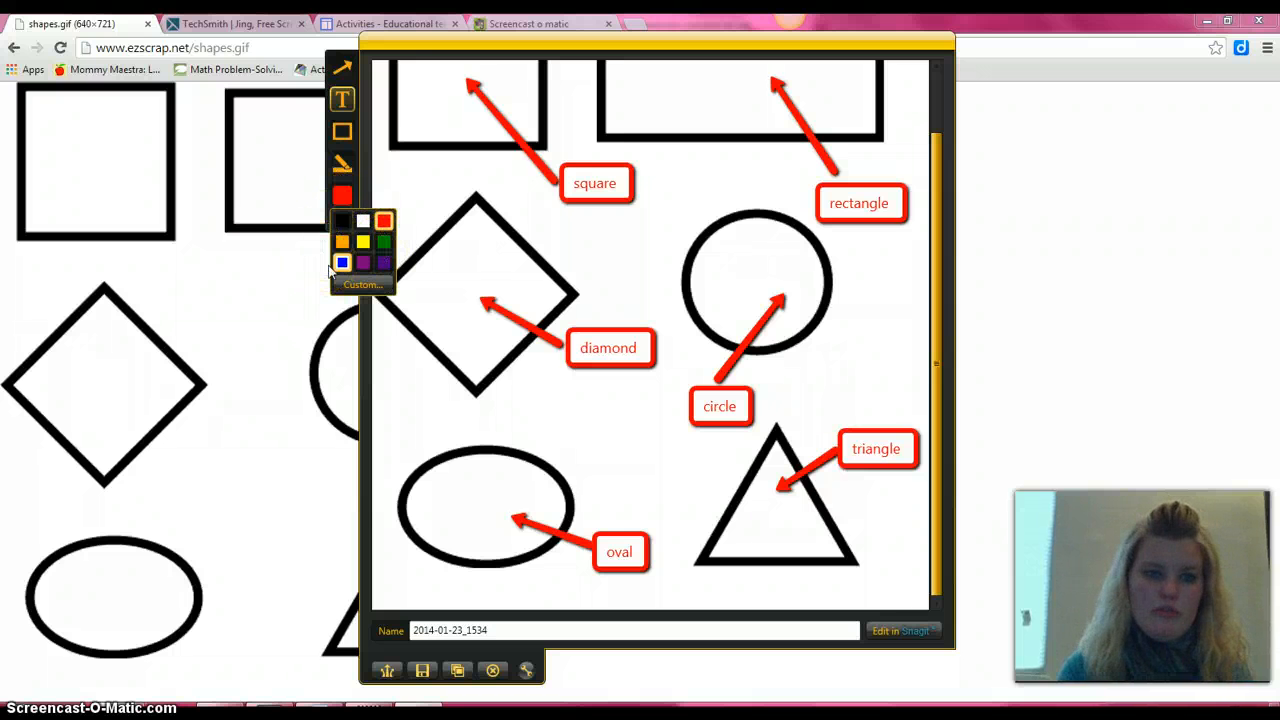
left_click(420, 205)
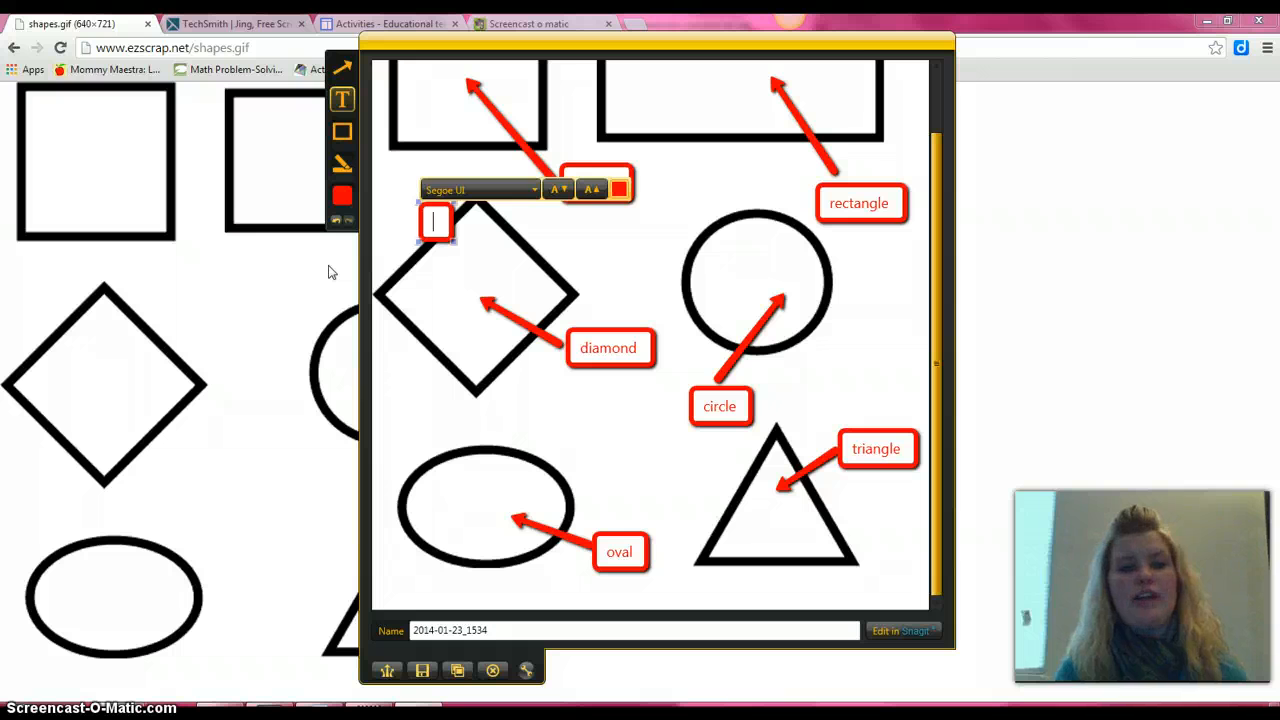
left_click(332, 272)
left_click(436, 216)
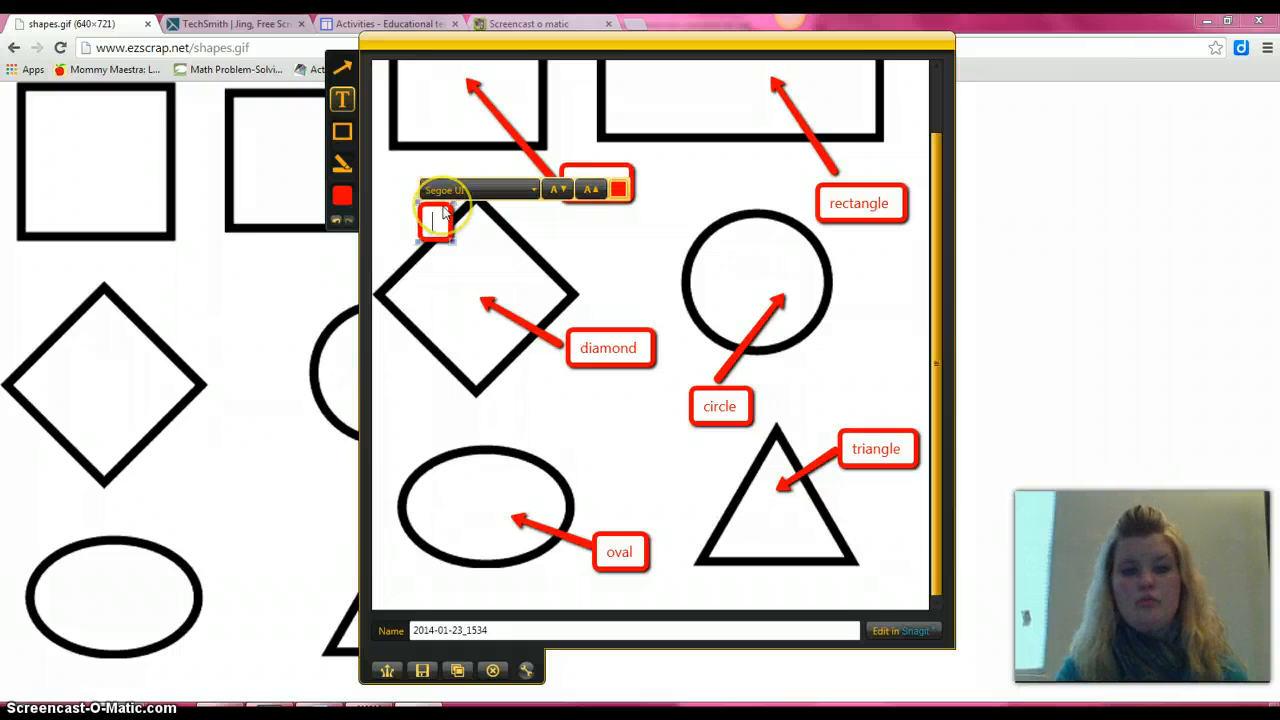
left_click(466, 225)
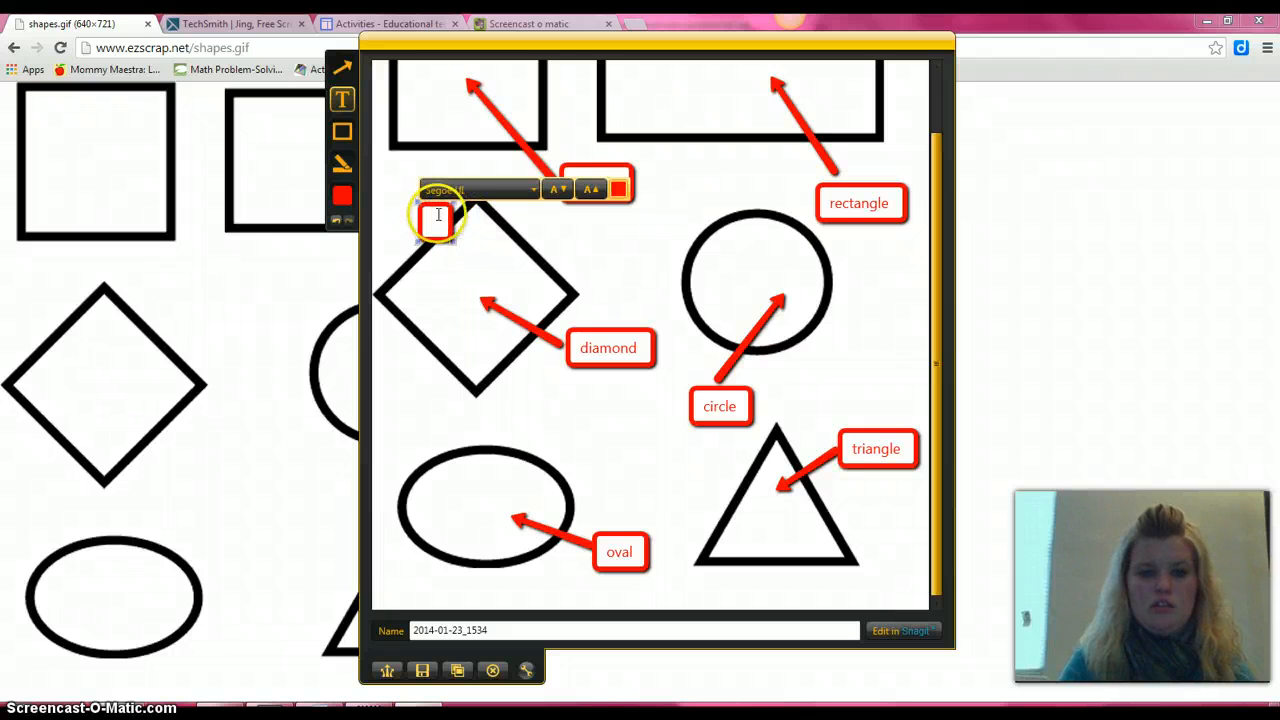
left_click(454, 224)
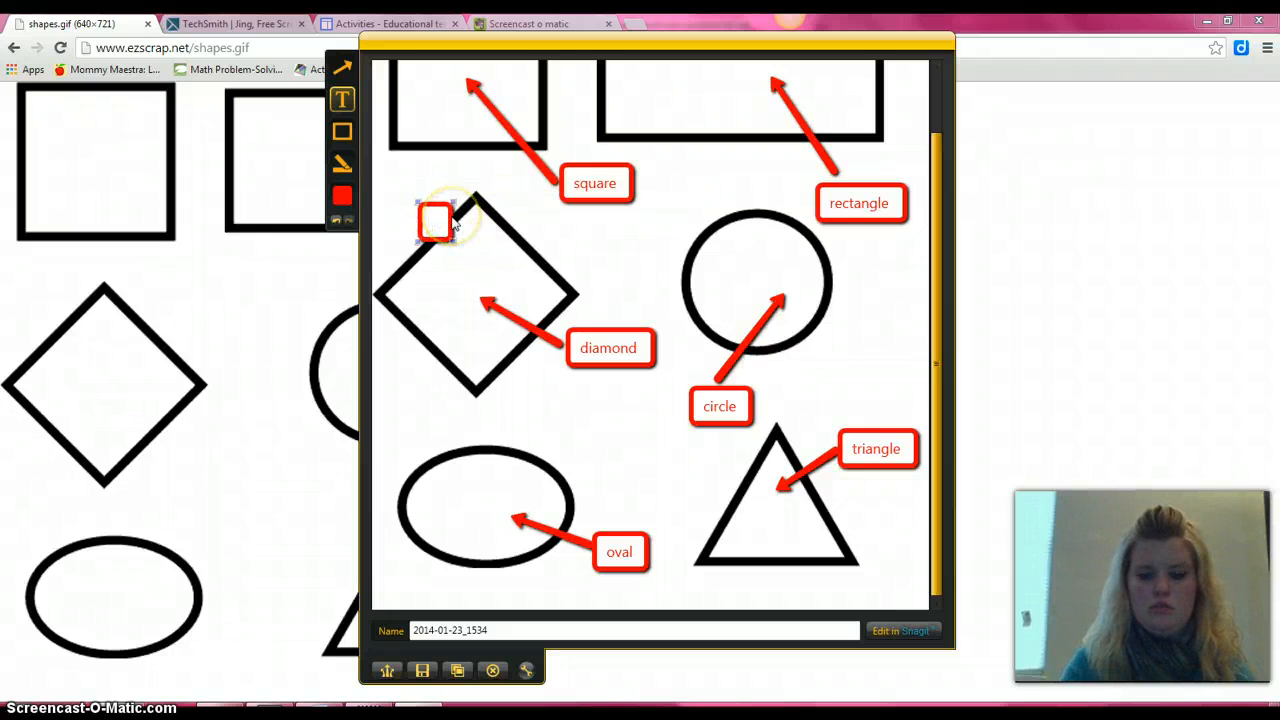
key("Delete")
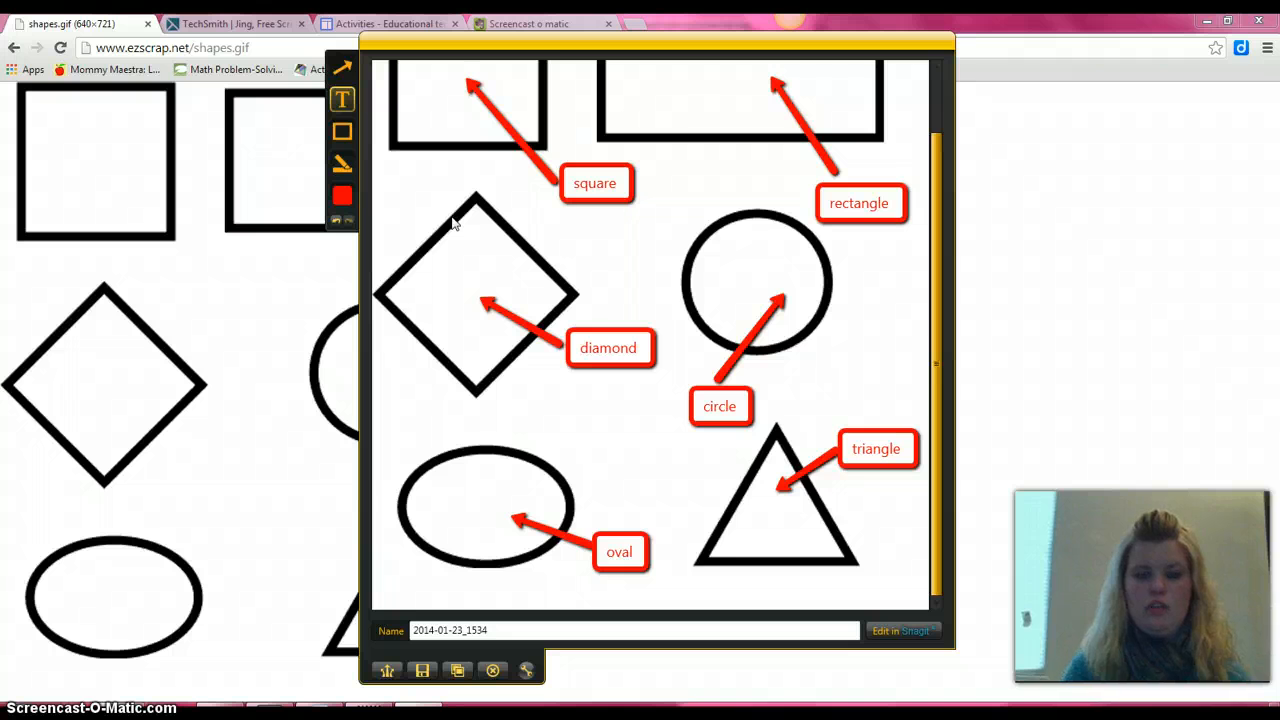
Switch to the Word document and review the written steps for capturing and saving an image with Jing.
left_click_drag(929, 229, 960, 263)
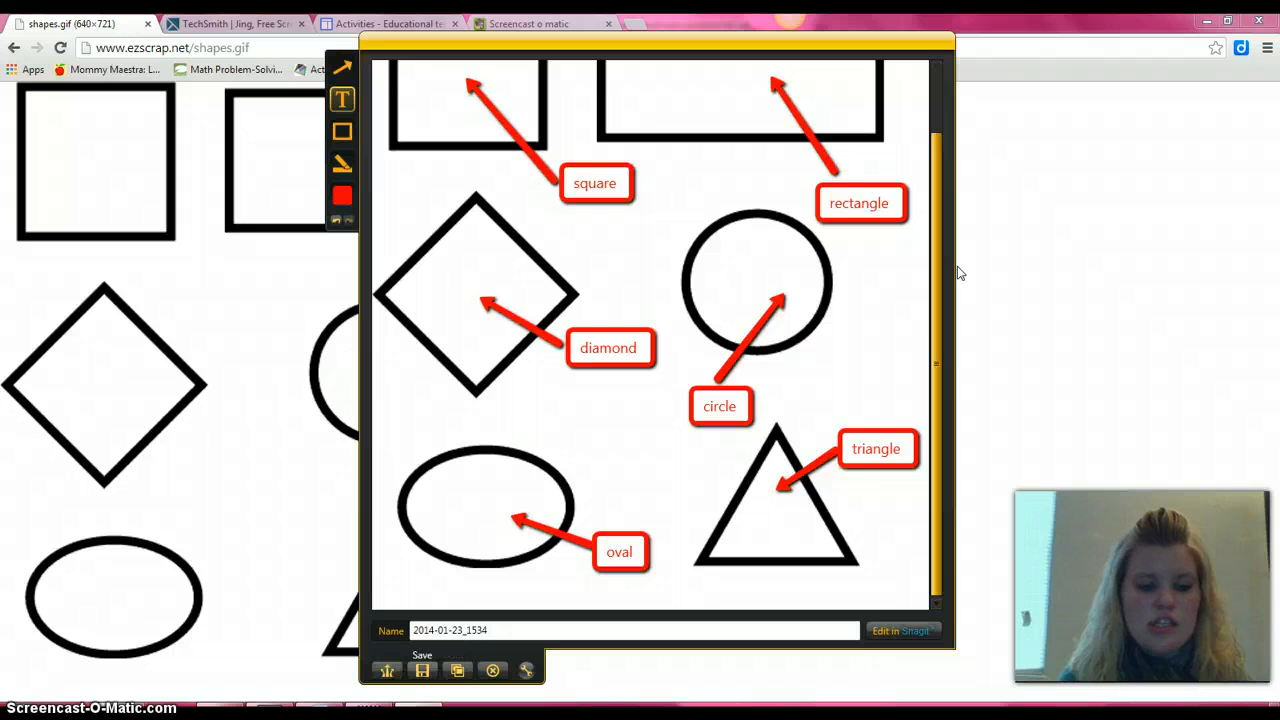
left_click(412, 688)
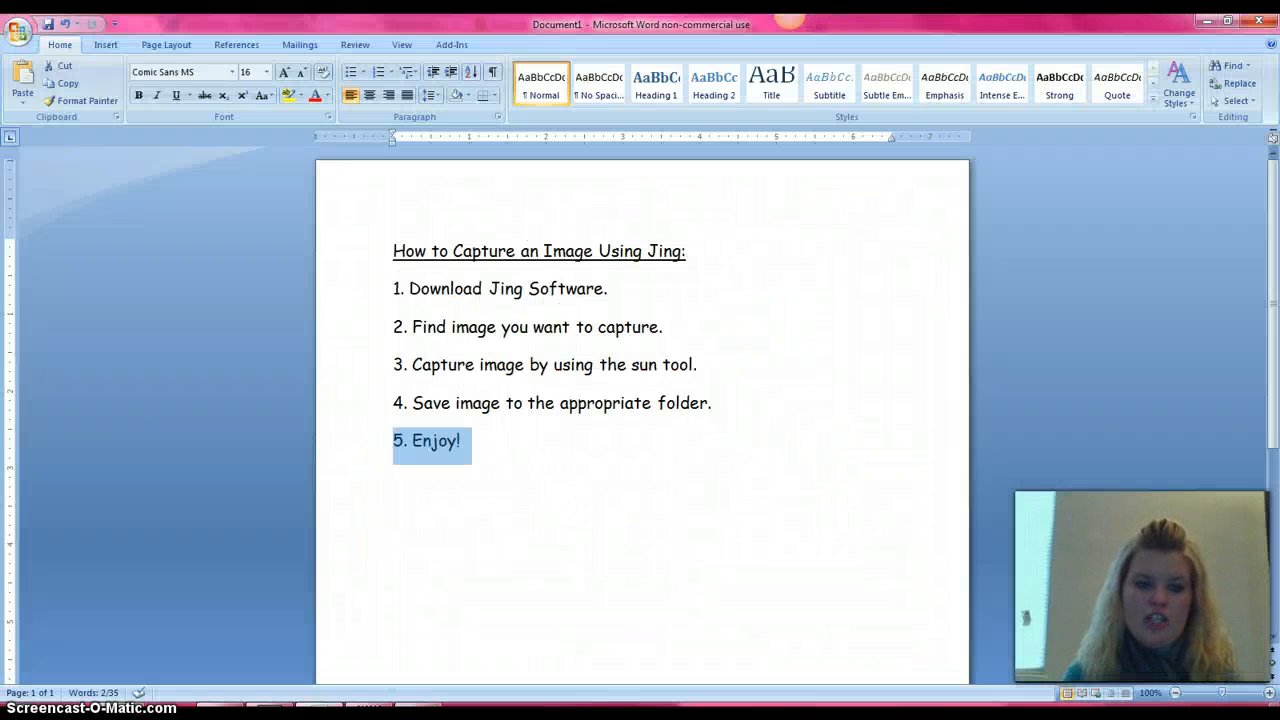
left_click_drag(383, 592, 452, 448)
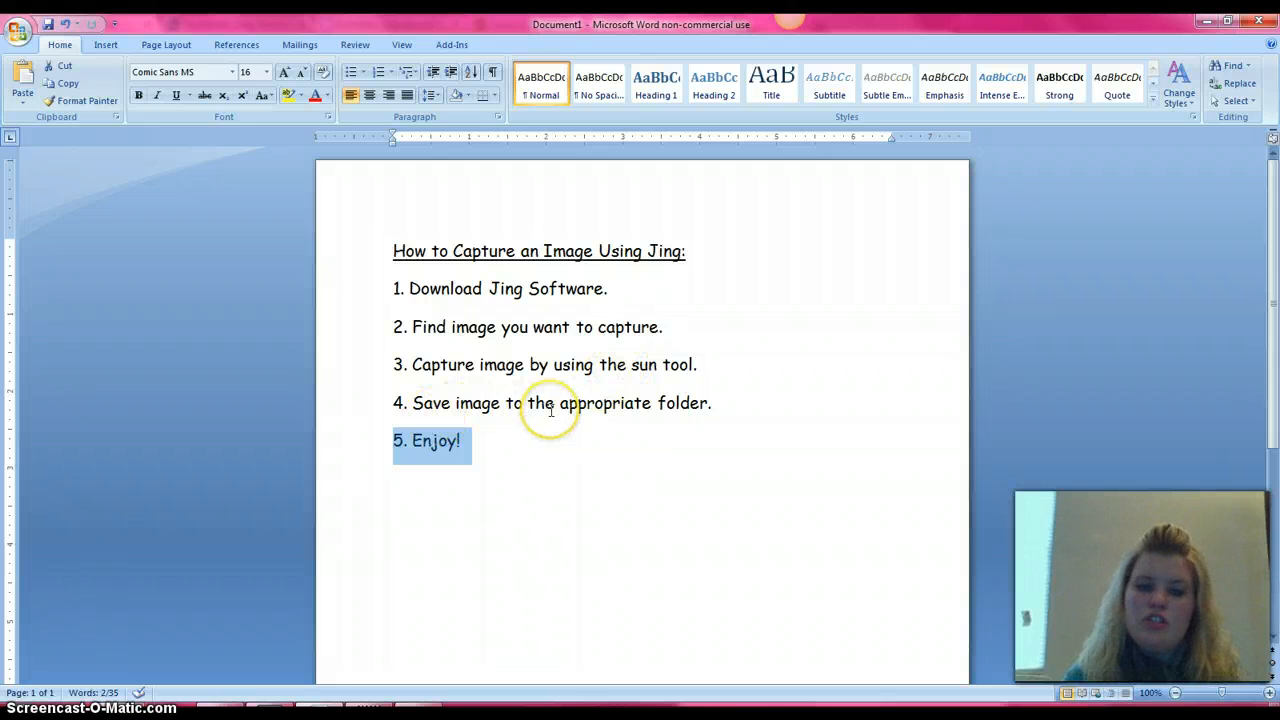
Return to Jing, save the annotated capture as a PNG named "shapes" in the Educational Technology folder, and open the saved file.
left_click(405, 714)
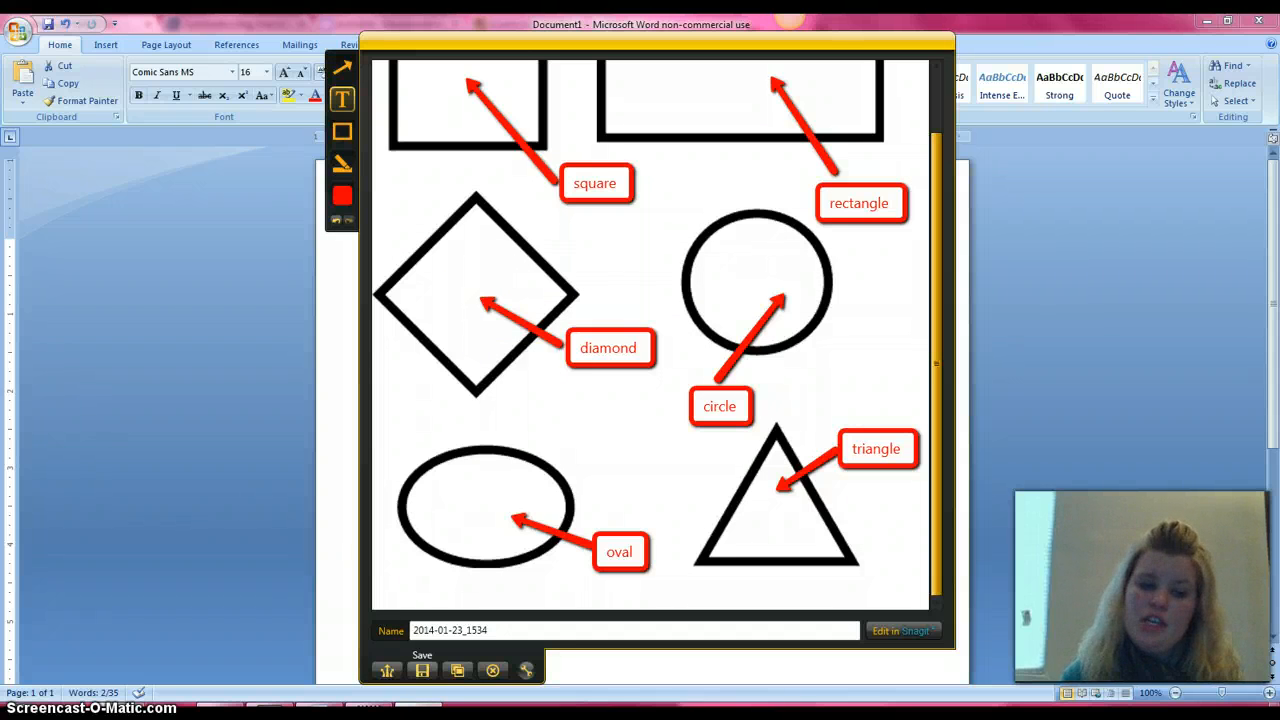
left_click(422, 670)
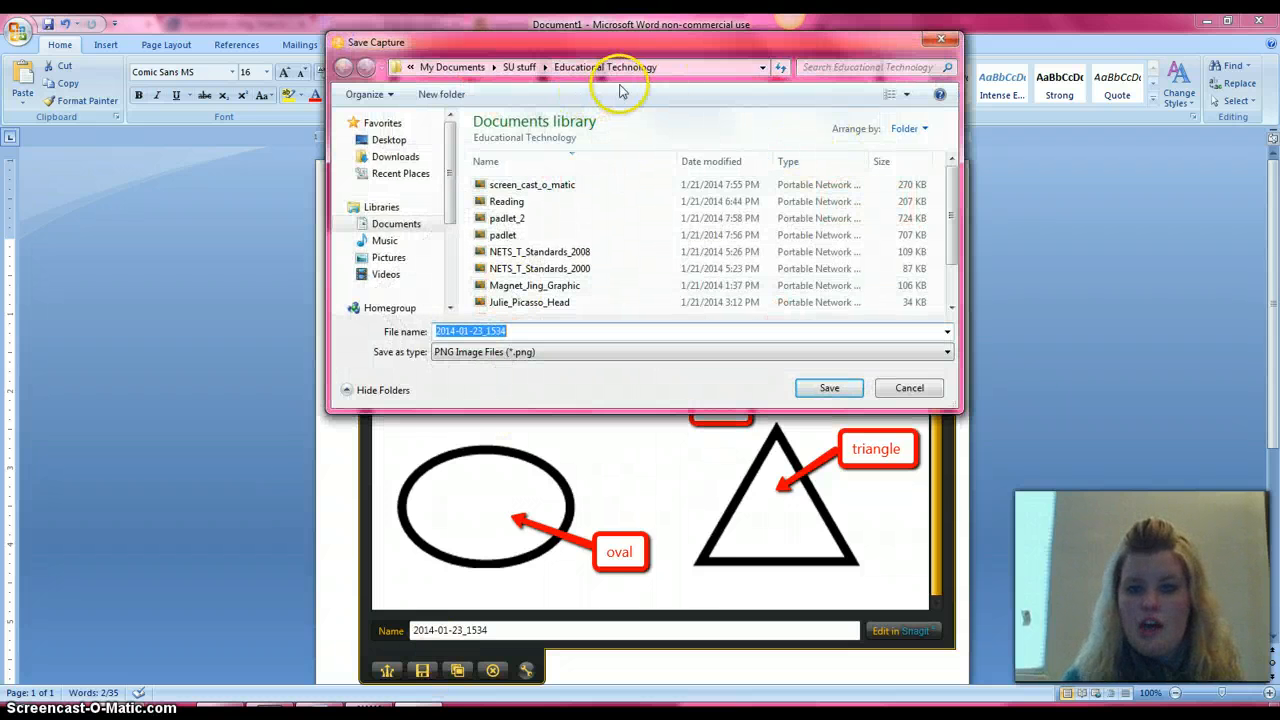
left_click(955, 188)
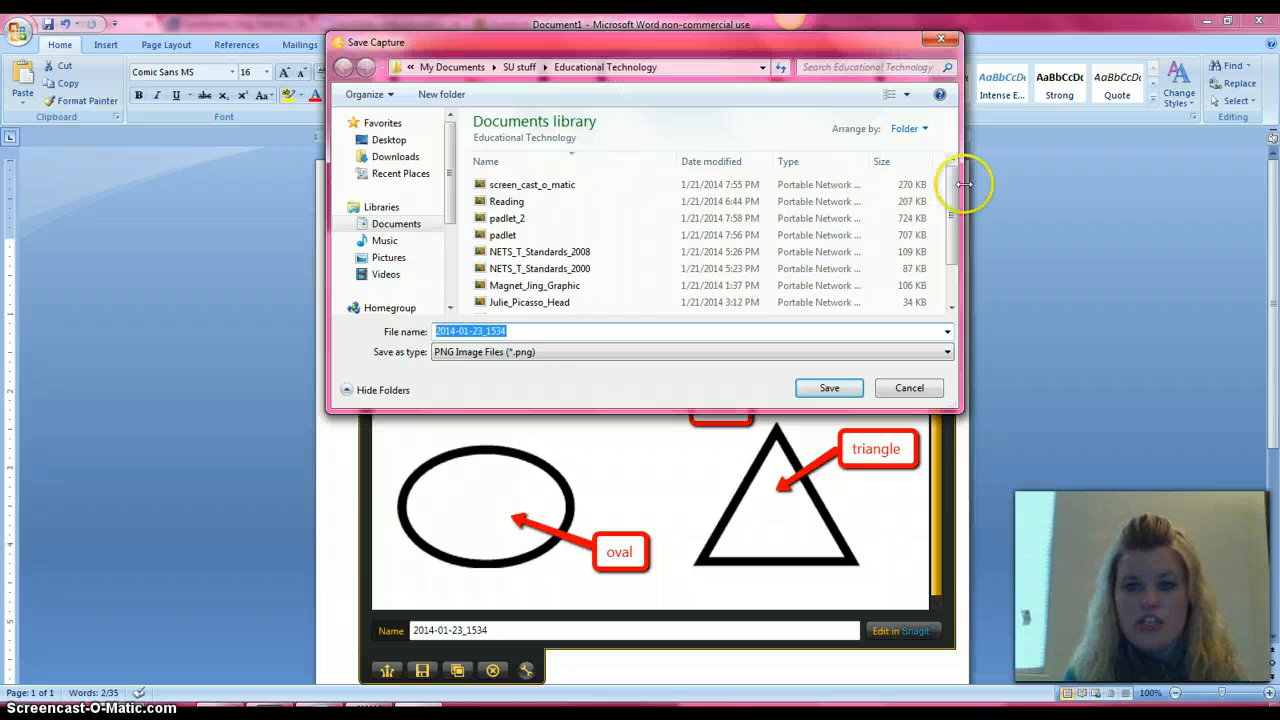
mouse_move(955, 188)
left_mouse_down()
mouse_move(963, 229)
mouse_move(963, 166)
left_mouse_up()
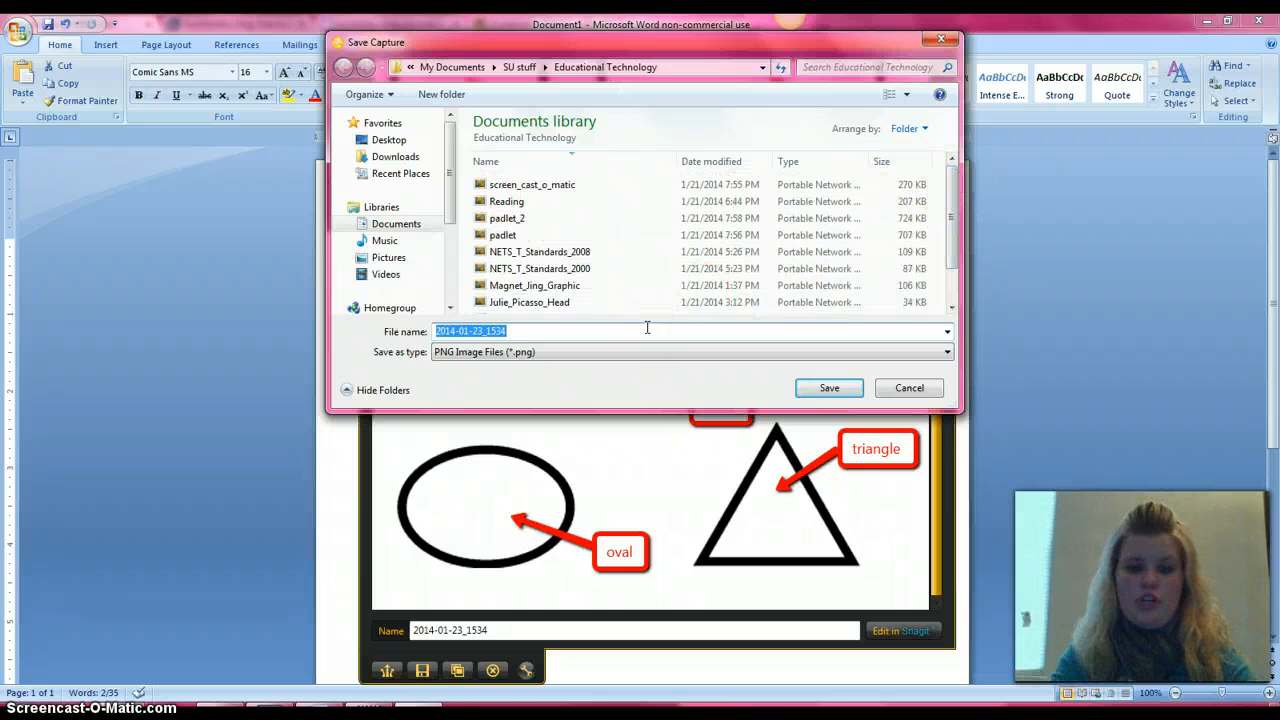
type("shapes")
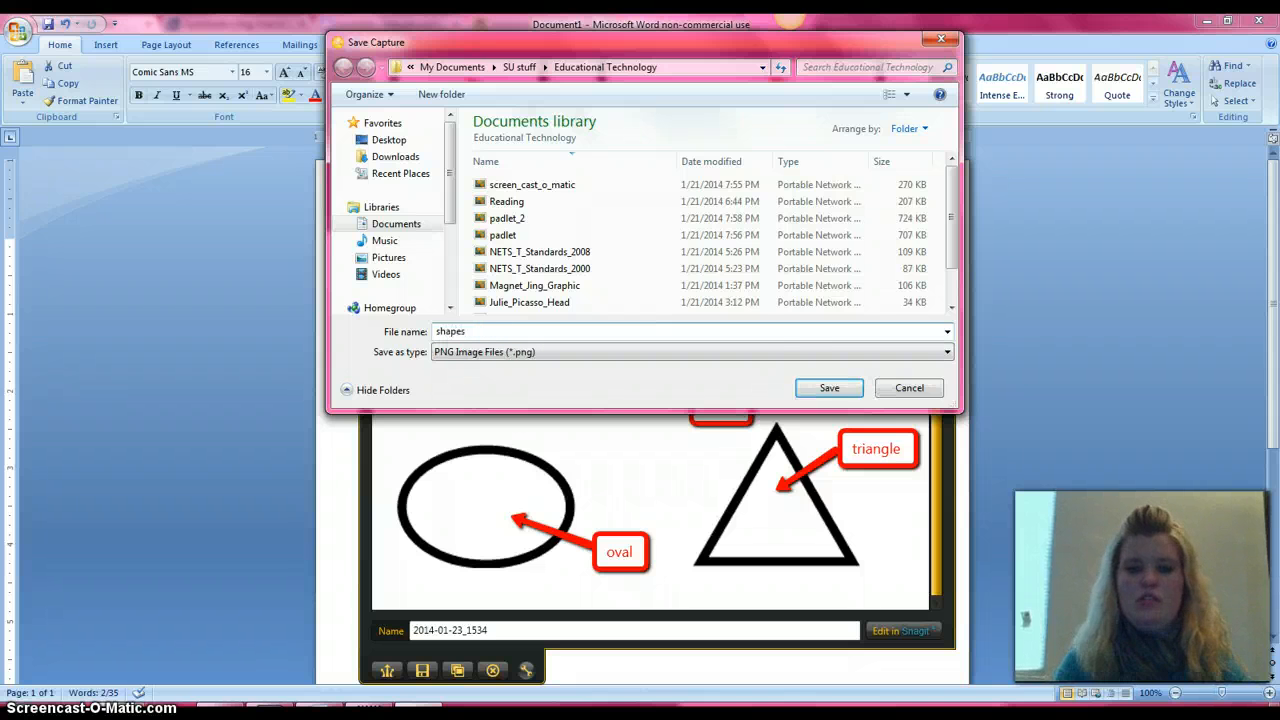
left_click(843, 390)
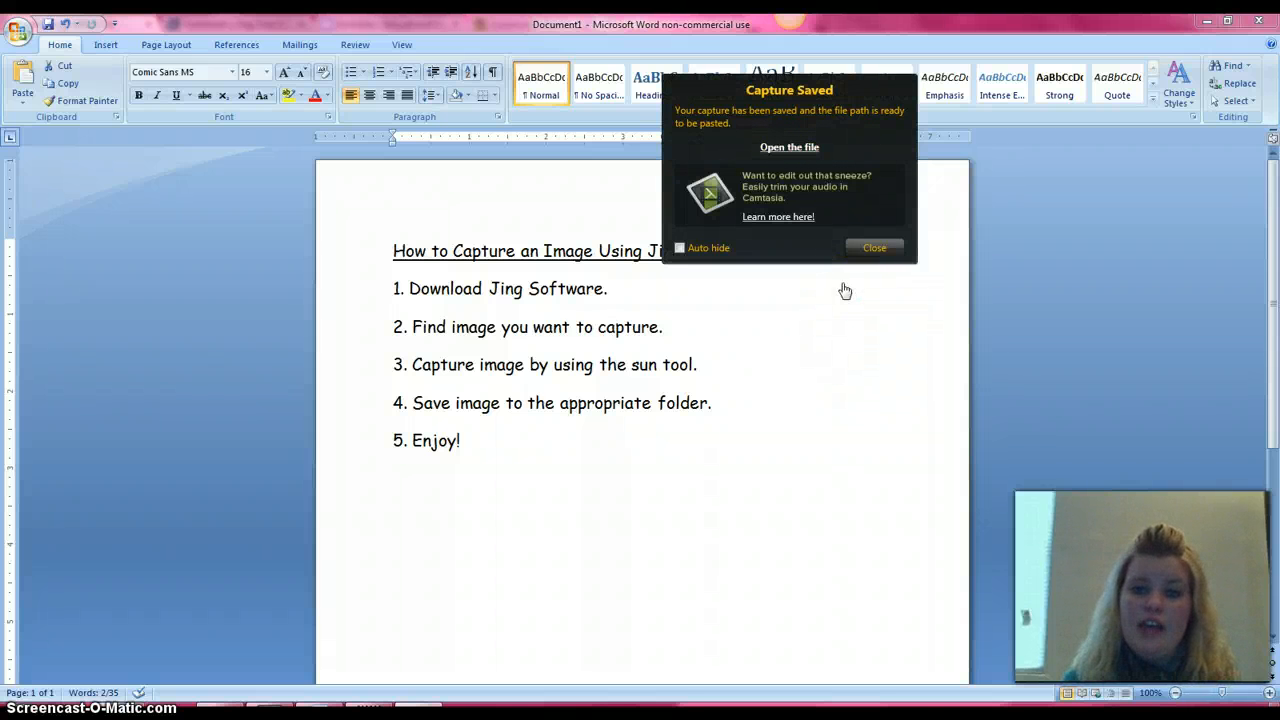
left_click(800, 149)
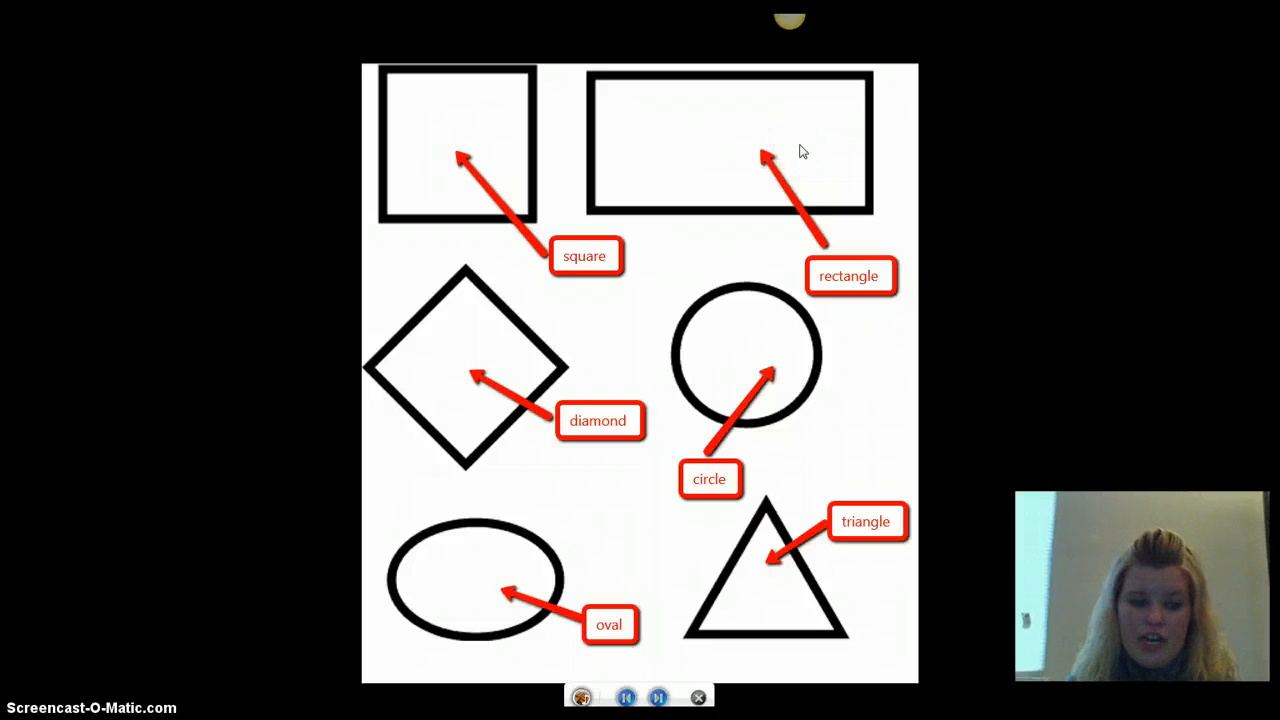